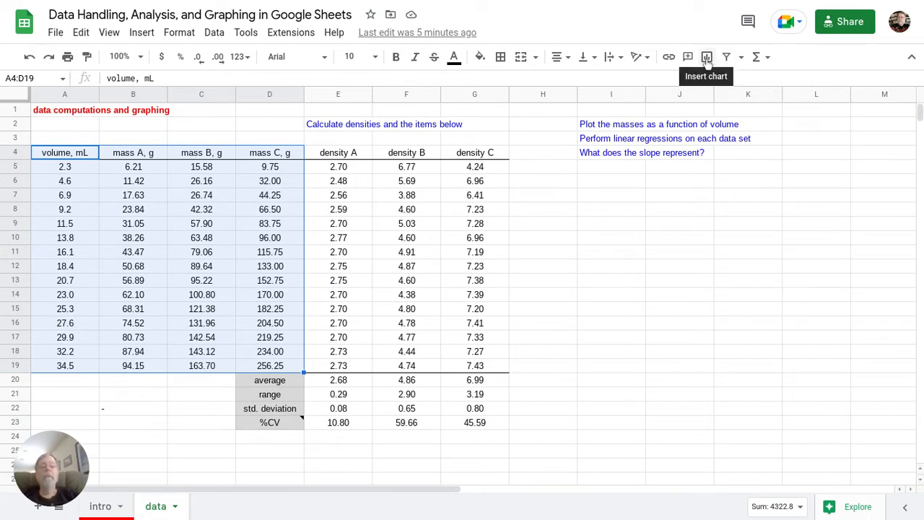
Step: Insert a chart from the selected volume and mass A–C data in A4:D19
click(707, 58)
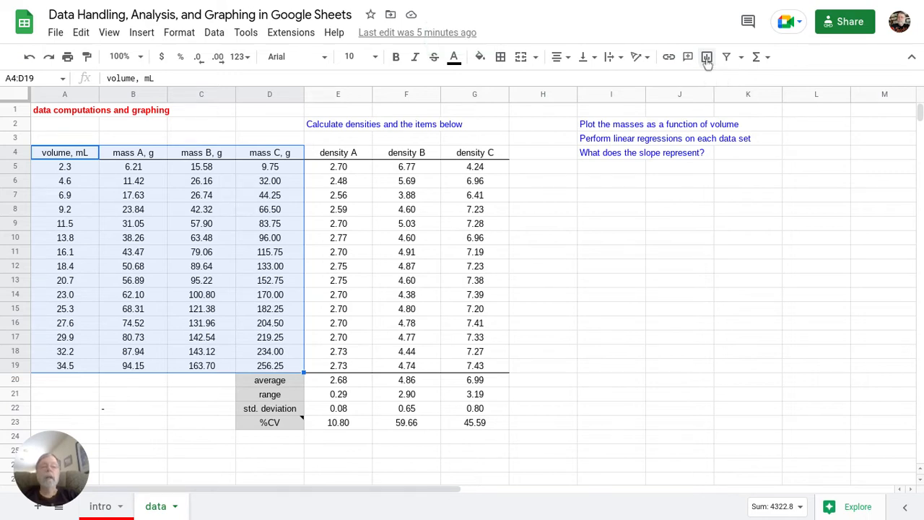
Step: Bring up the new chart's settings and browse the Chart type list down to the Scatter section
click(707, 57)
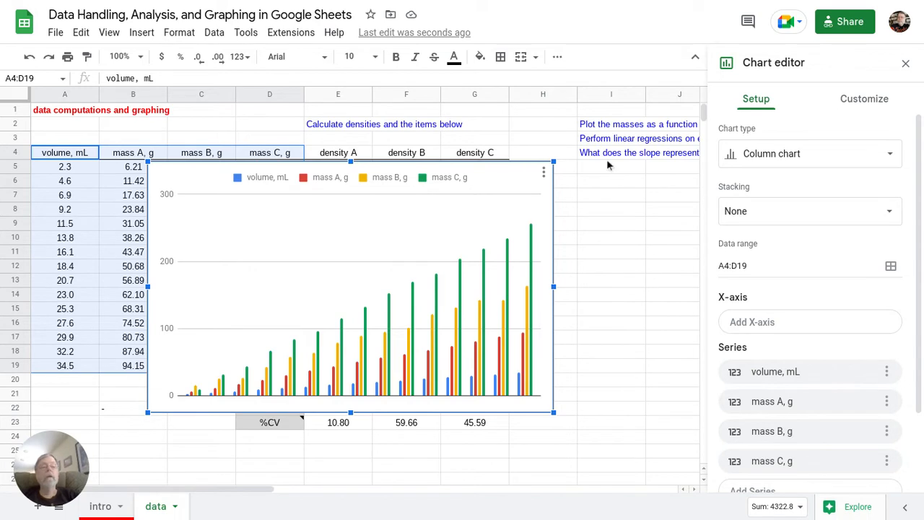
click(815, 154)
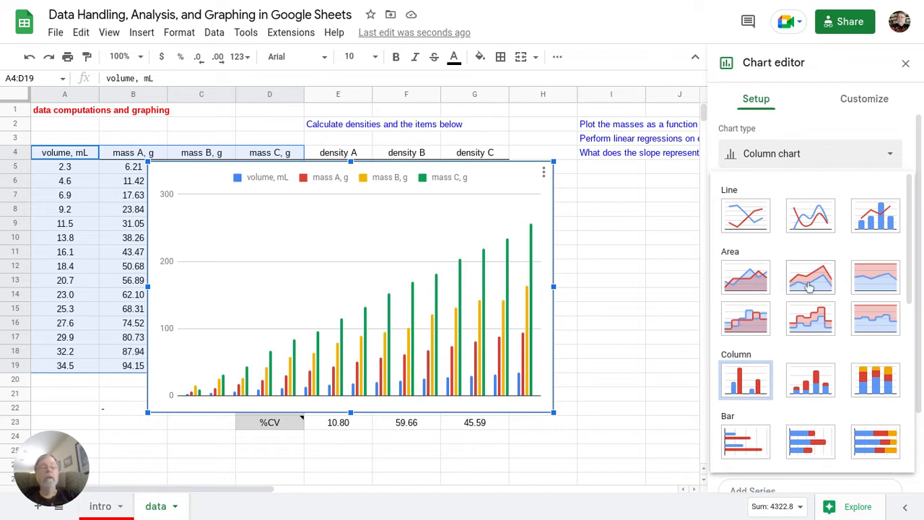
scroll(810, 289, down, 3)
scroll(810, 289, down, 1)
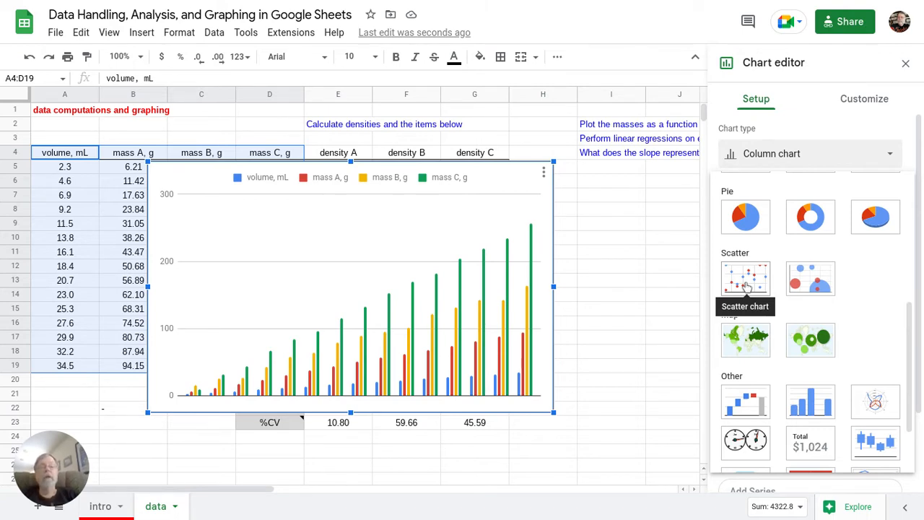
Step: Change the column chart to a Scatter chart and move it to the right of the data columns
click(748, 287)
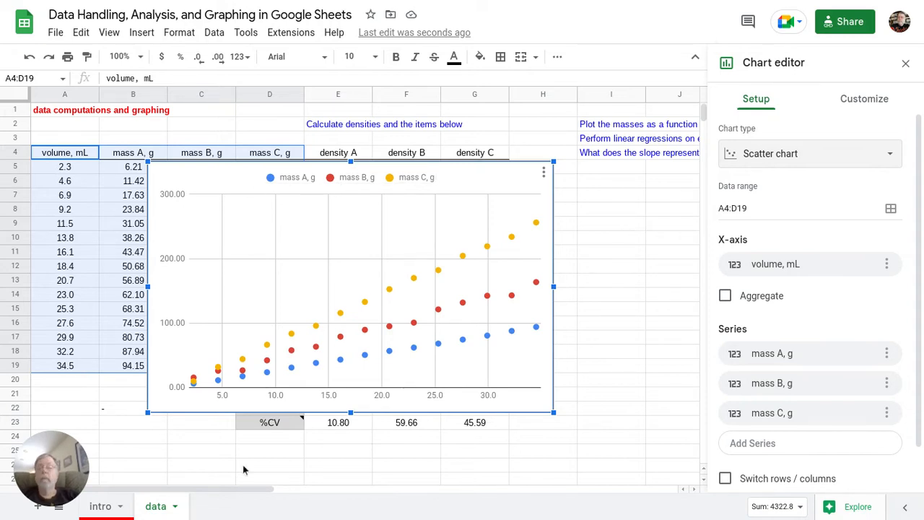
scroll(241, 468, right, 2)
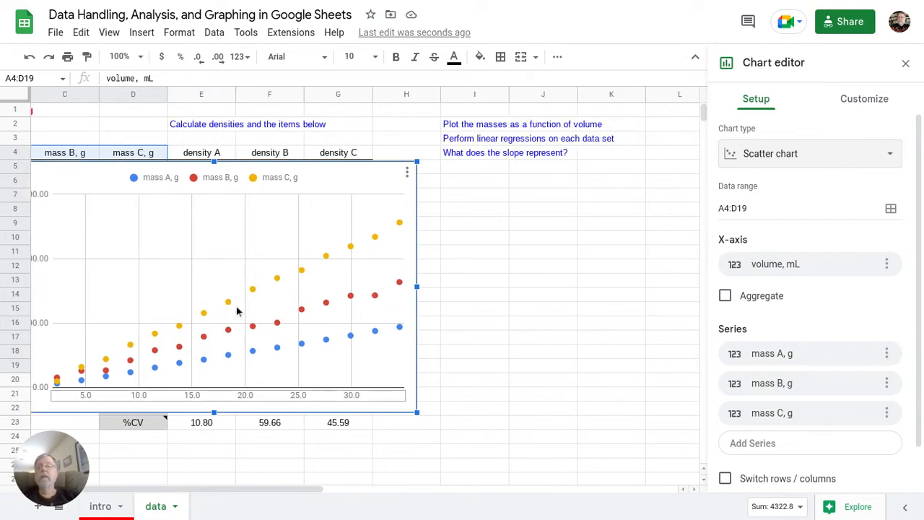
drag(315, 186, 718, 190)
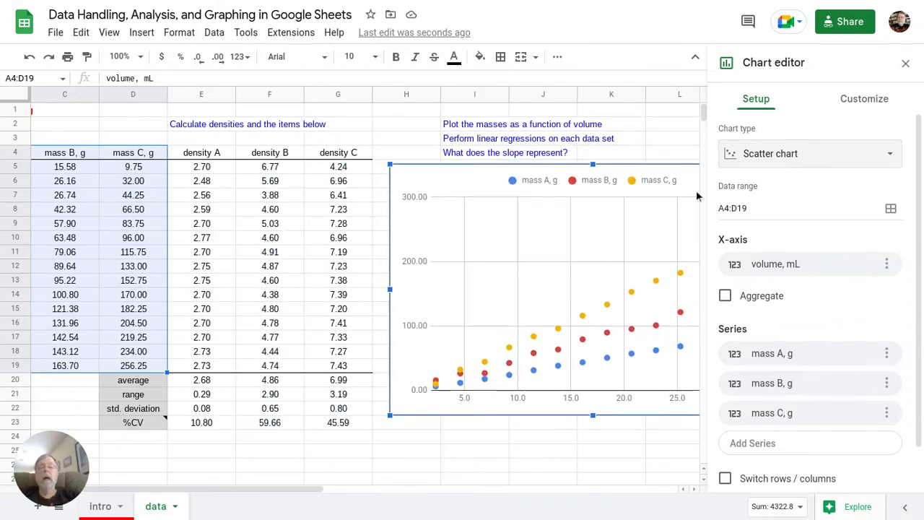
scroll(418, 455, right, 3)
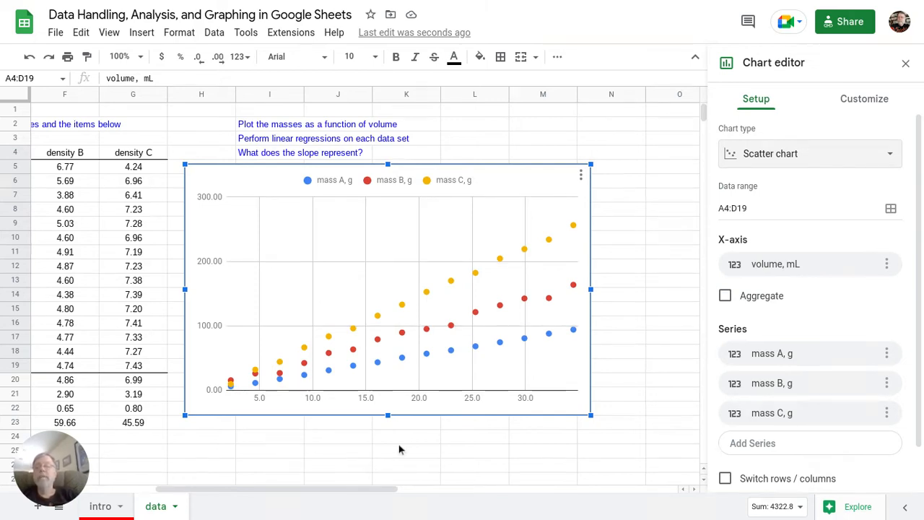
Step: In Customize > Series, choose Apply to all series and scroll down to the Trendline options
click(231, 387)
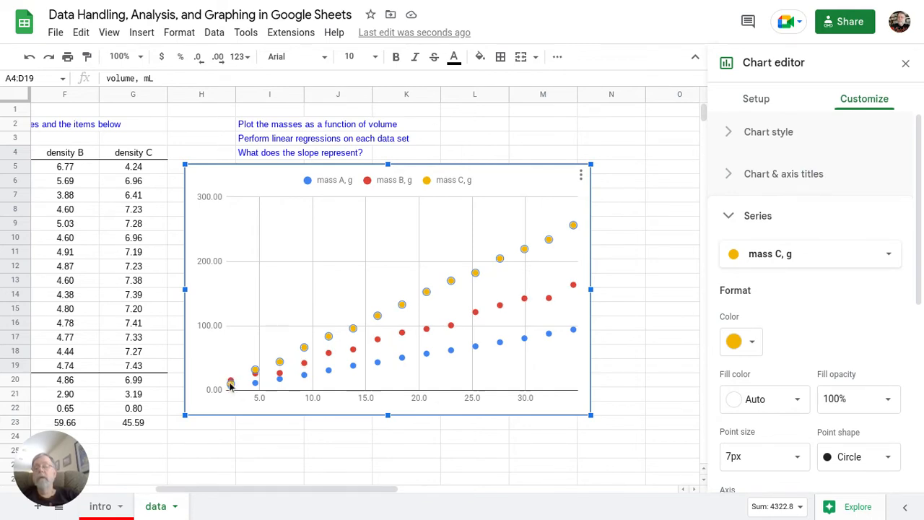
click(231, 387)
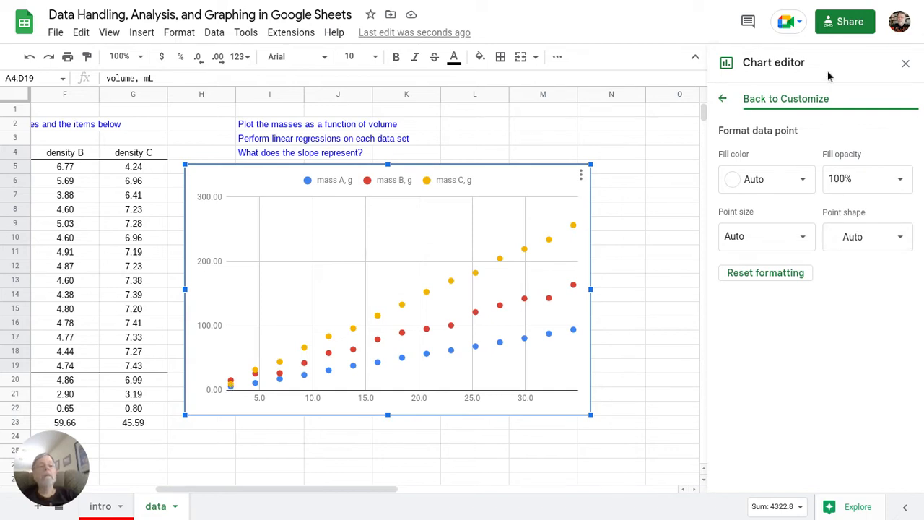
click(722, 99)
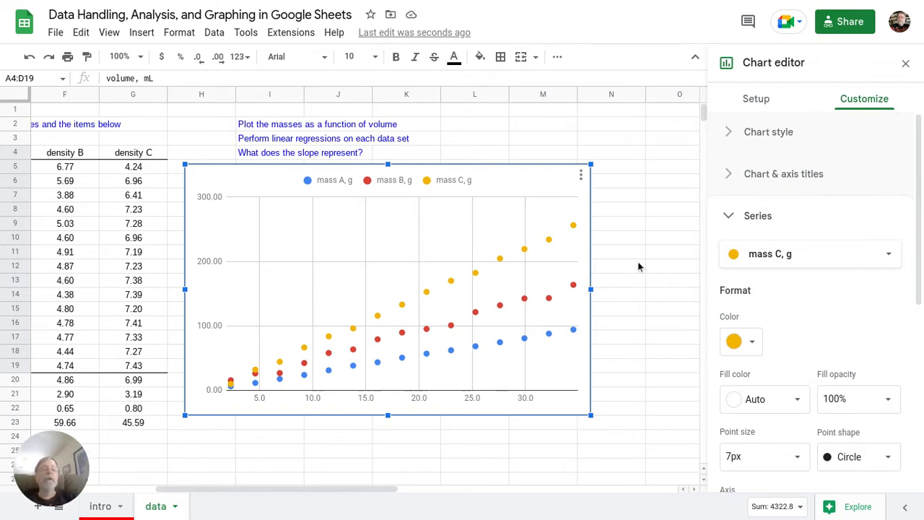
click(888, 259)
click(888, 257)
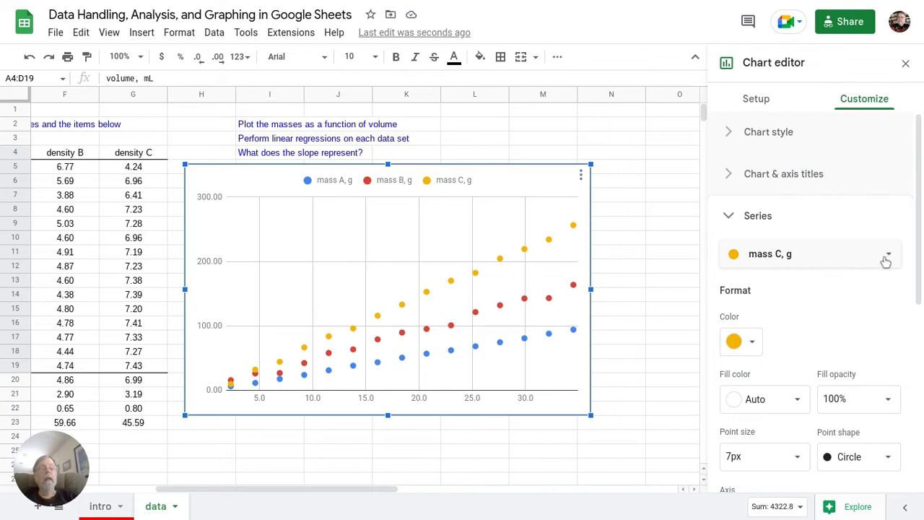
click(888, 258)
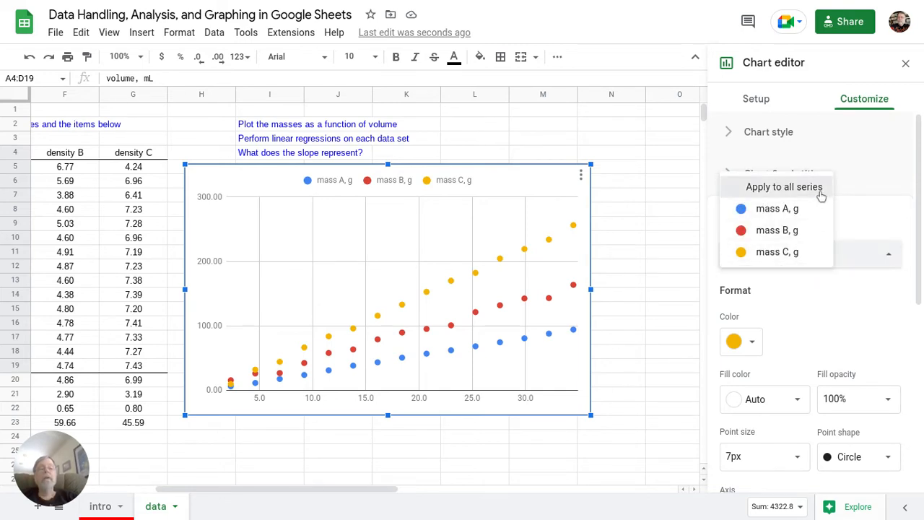
click(821, 189)
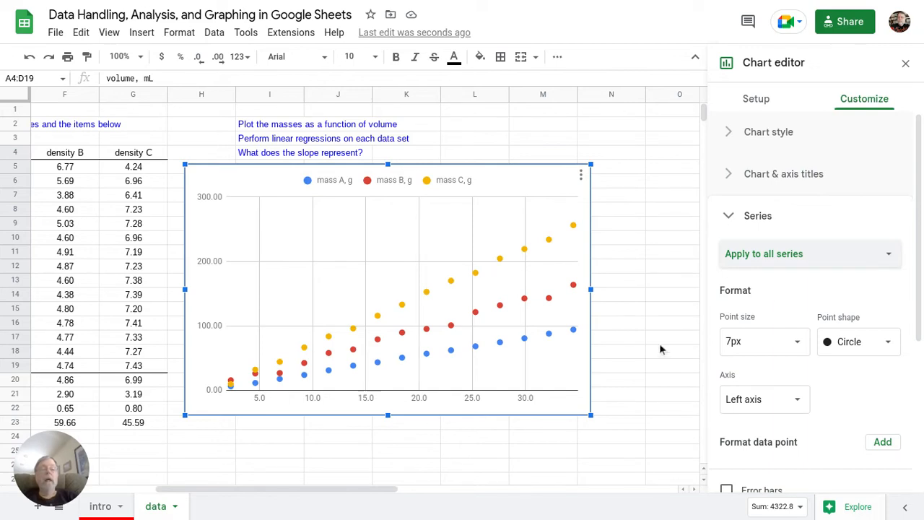
scroll(847, 378, down, 2)
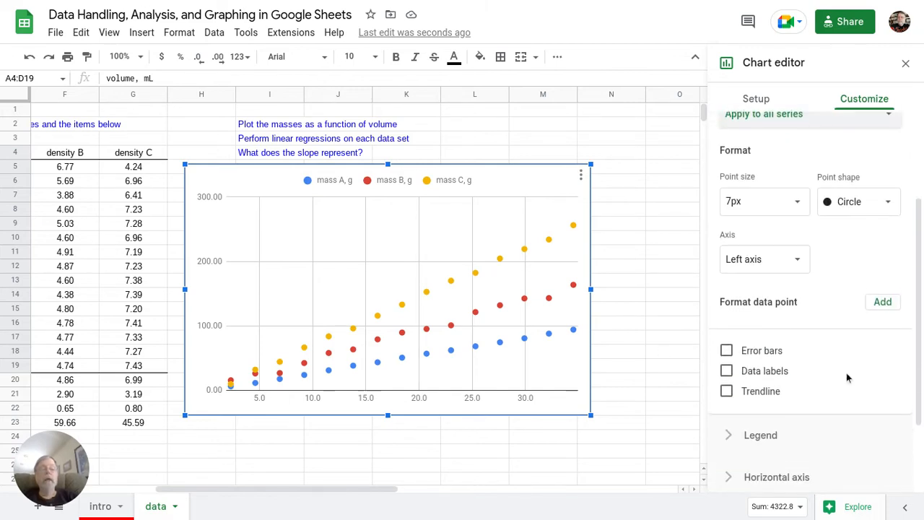
scroll(848, 378, down, 2)
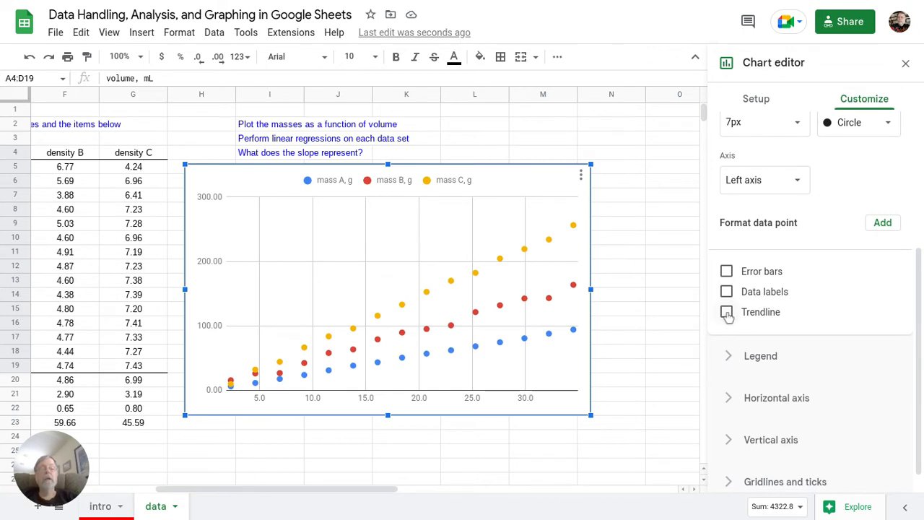
Step: Add linear trendlines to all three mass series with 70% line opacity
click(727, 312)
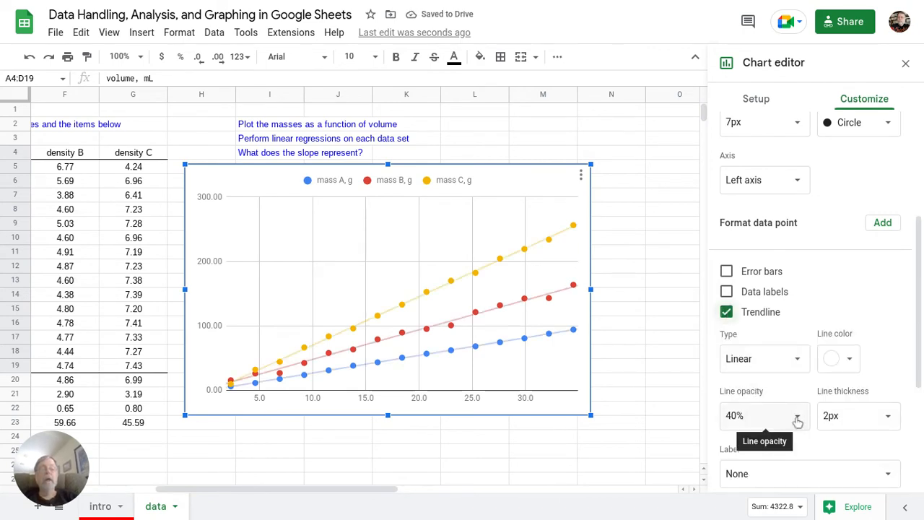
click(797, 418)
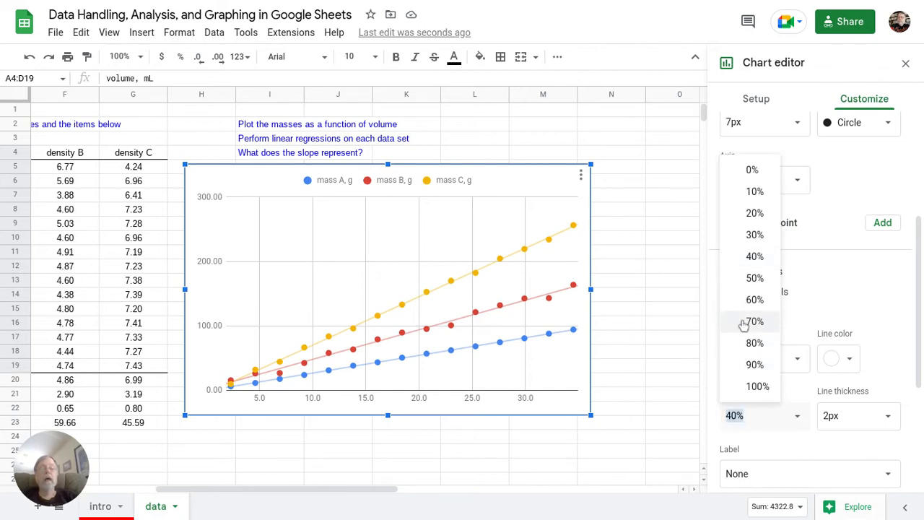
click(745, 325)
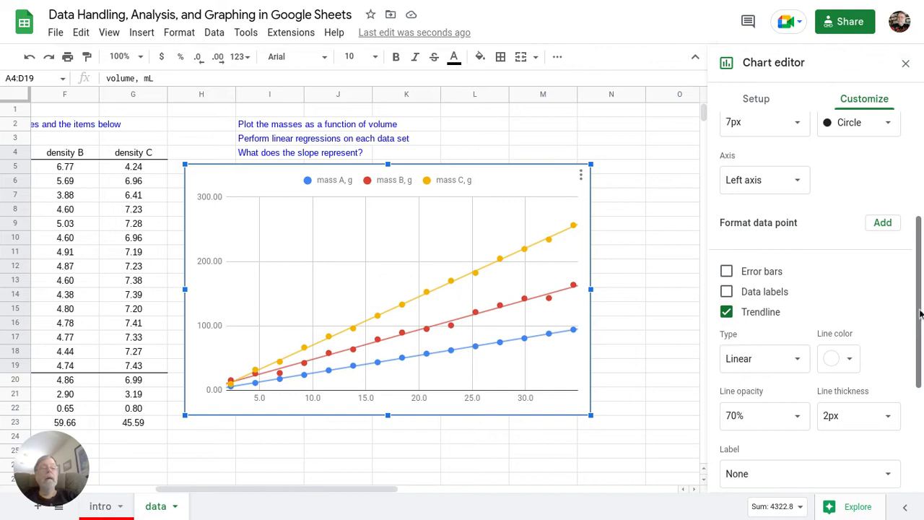
scroll(921, 313, up, 3)
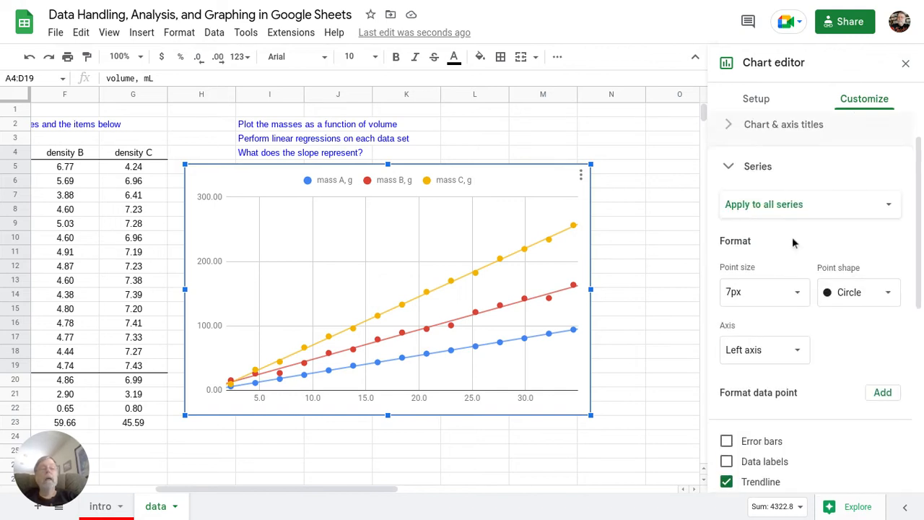
click(816, 209)
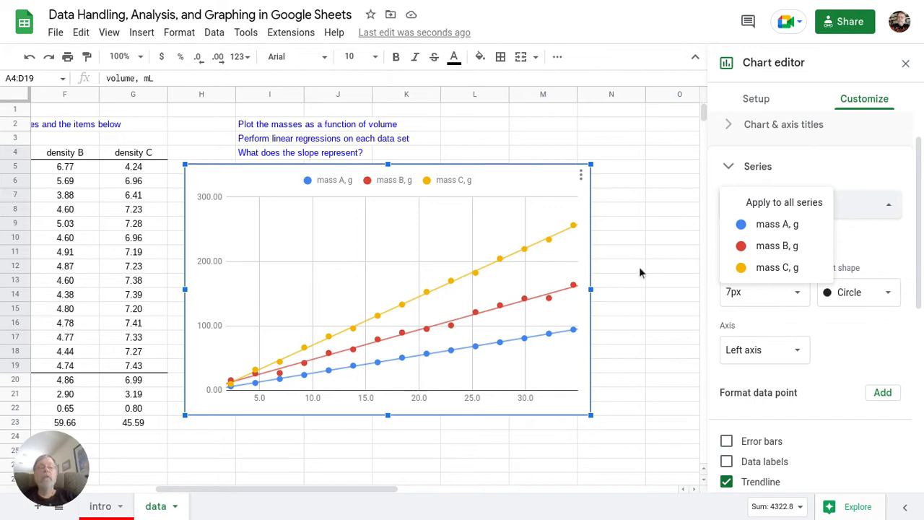
Step: Give the mass B series triangle point markers
click(549, 302)
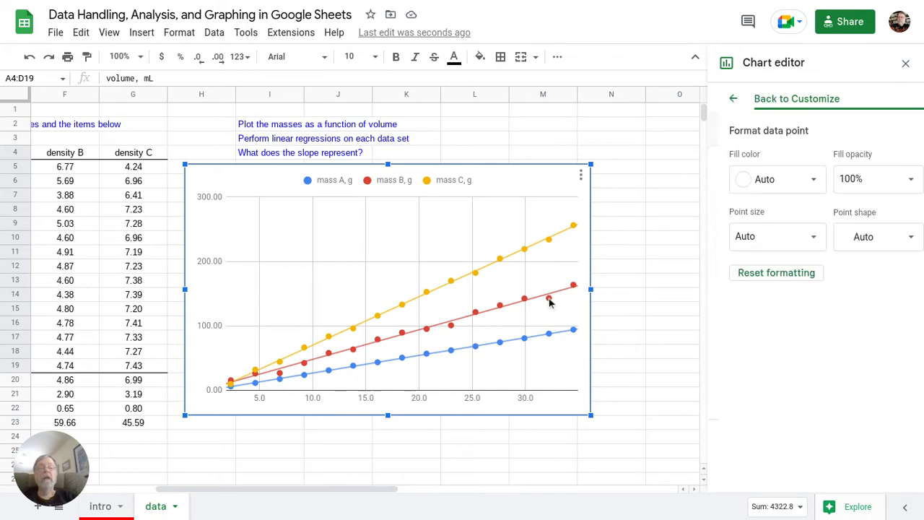
click(725, 98)
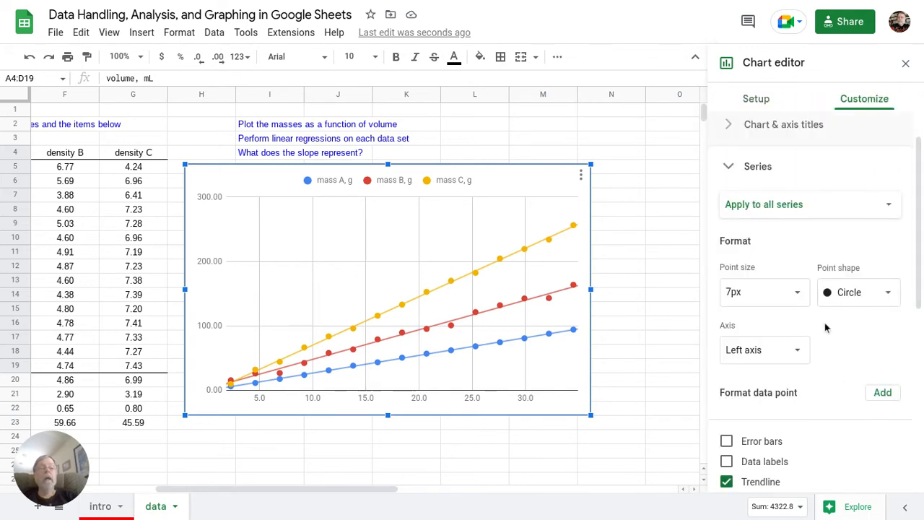
click(813, 211)
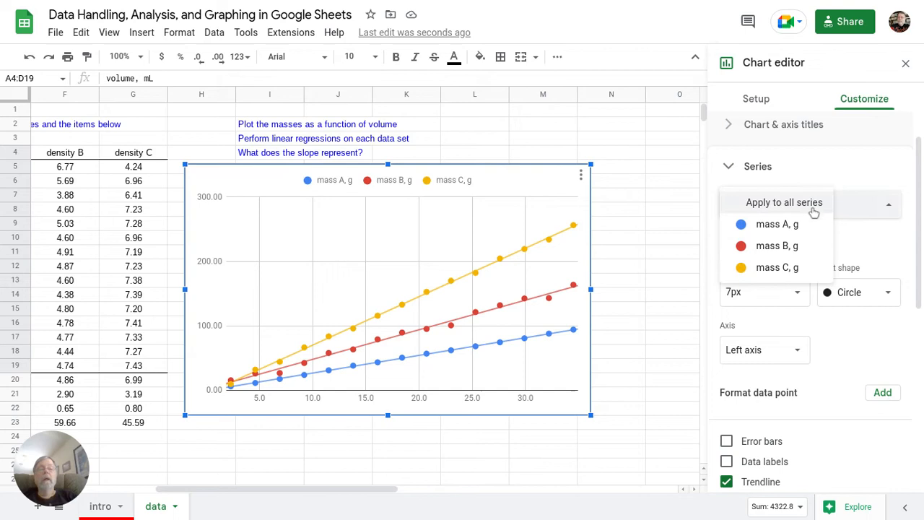
click(792, 249)
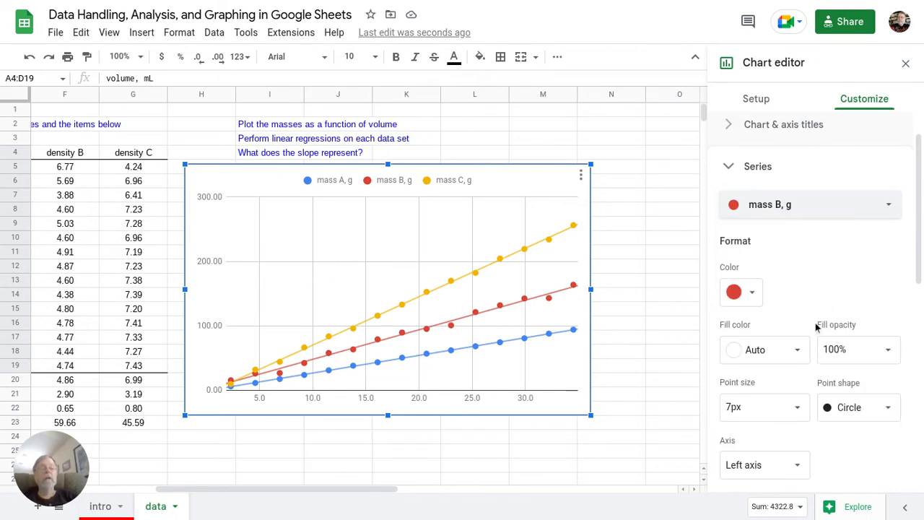
click(847, 417)
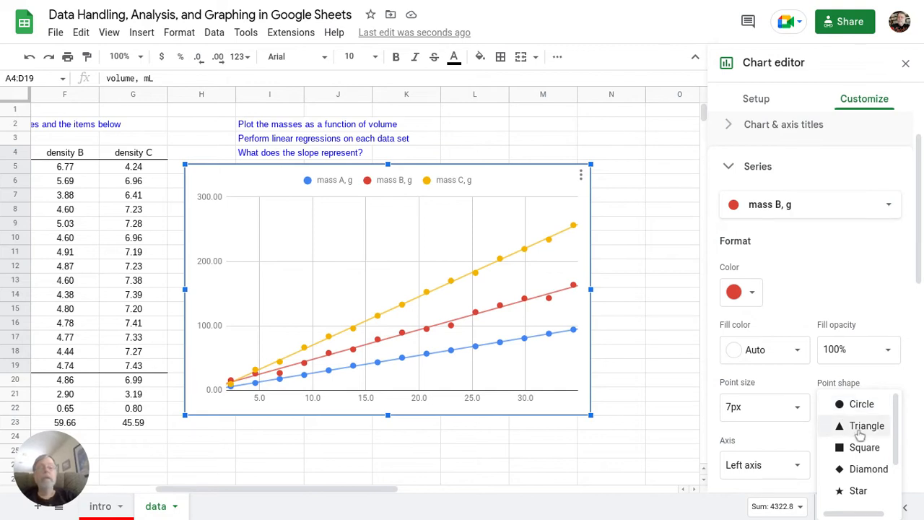
click(860, 428)
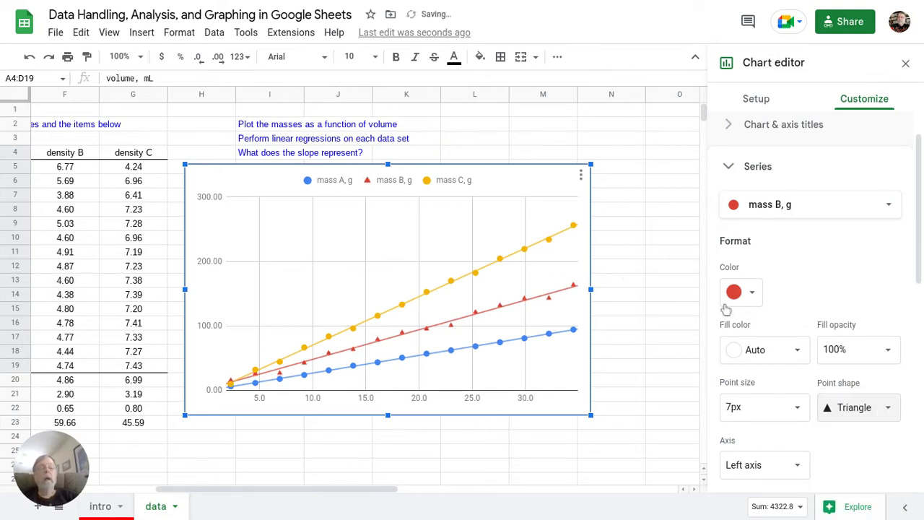
Step: Change the mass C, g series point shape to squares
click(773, 208)
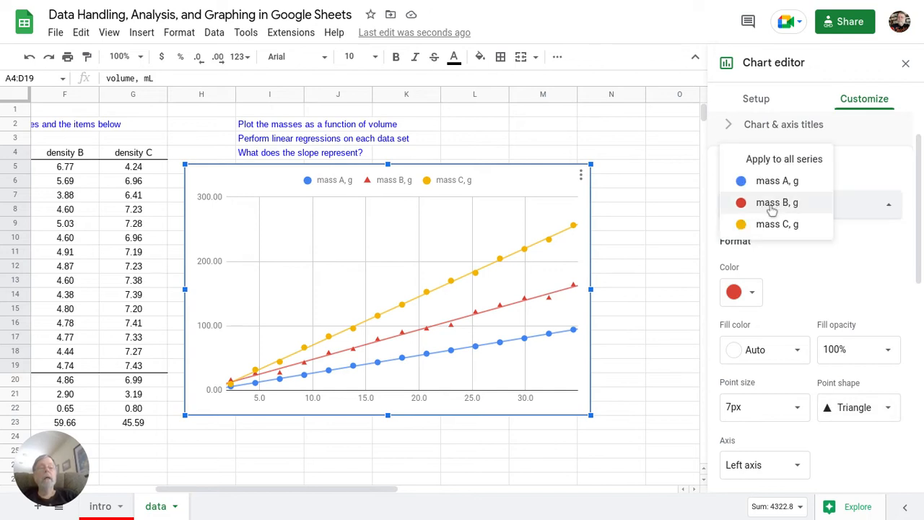
click(771, 225)
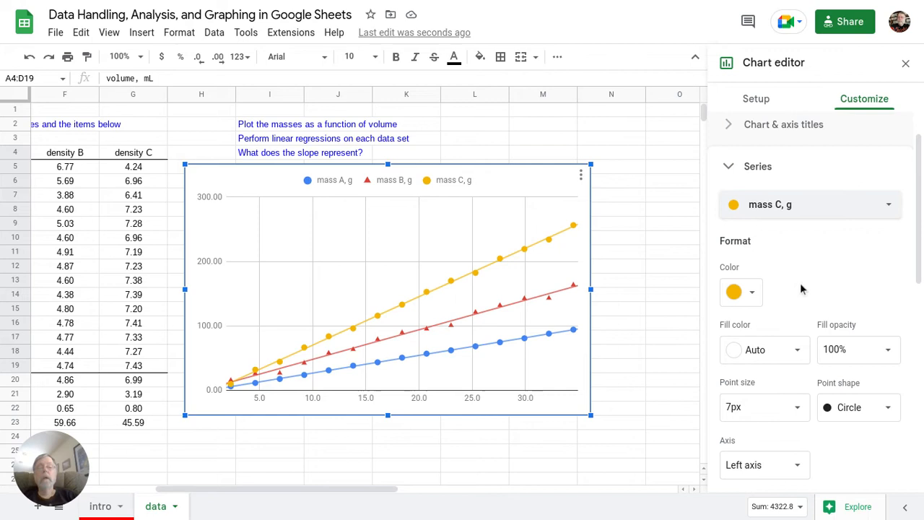
click(858, 417)
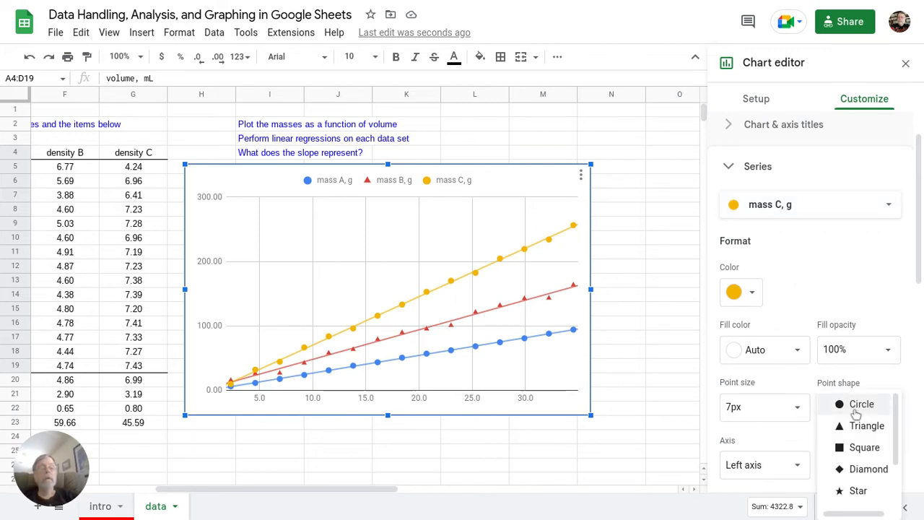
click(860, 455)
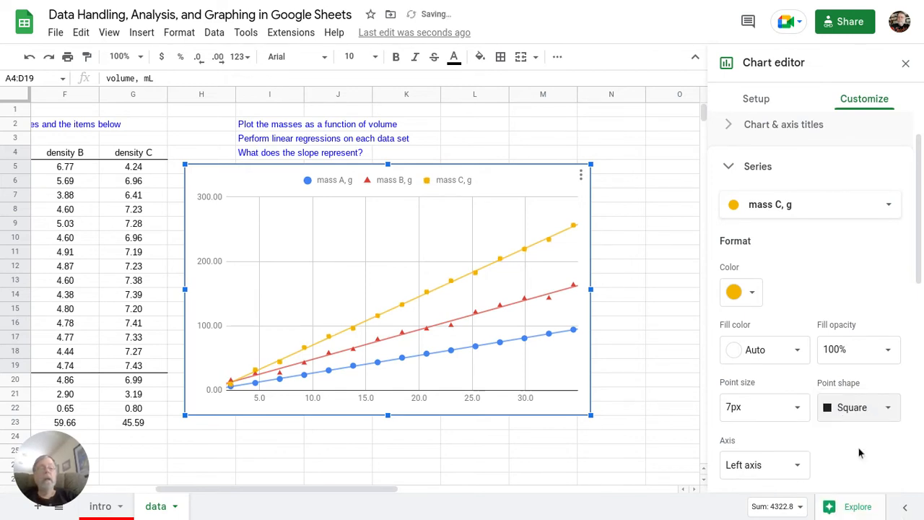
Step: Reduce the mass A, g point size from 7px to 5px, then expand the Horizontal axis options
click(823, 210)
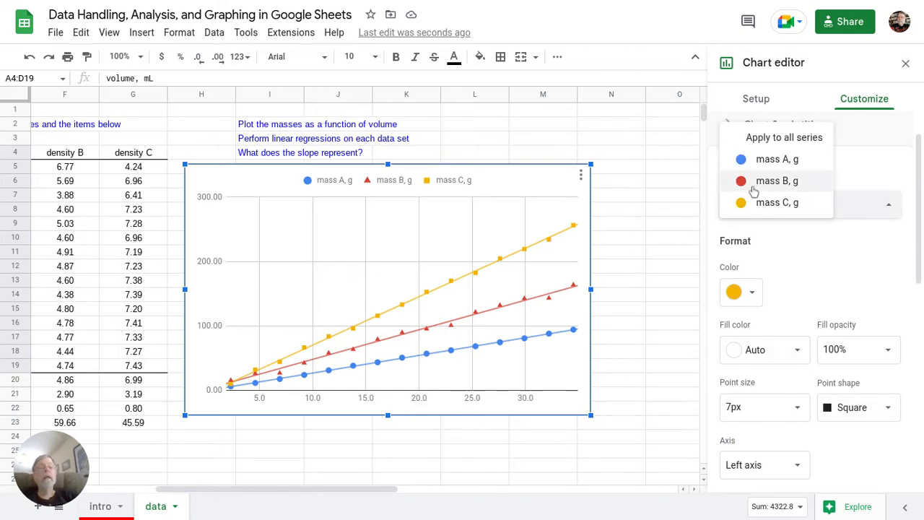
click(766, 161)
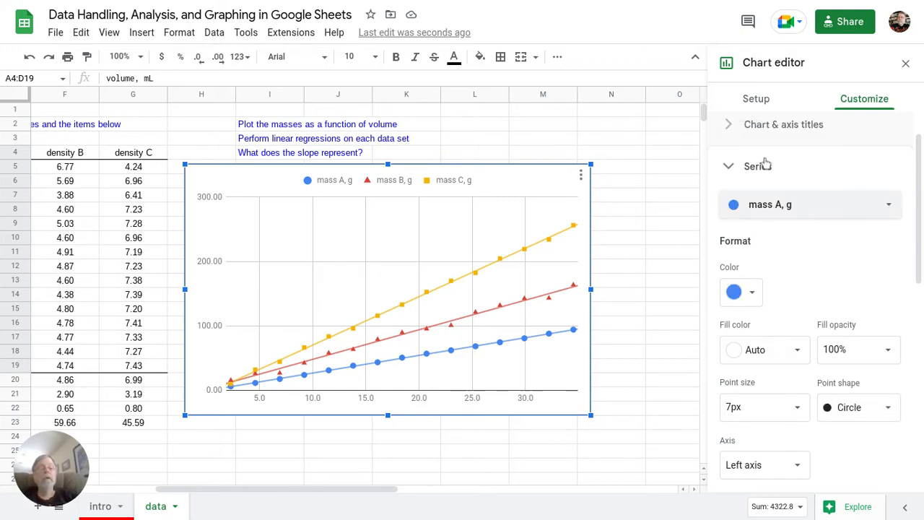
click(733, 407)
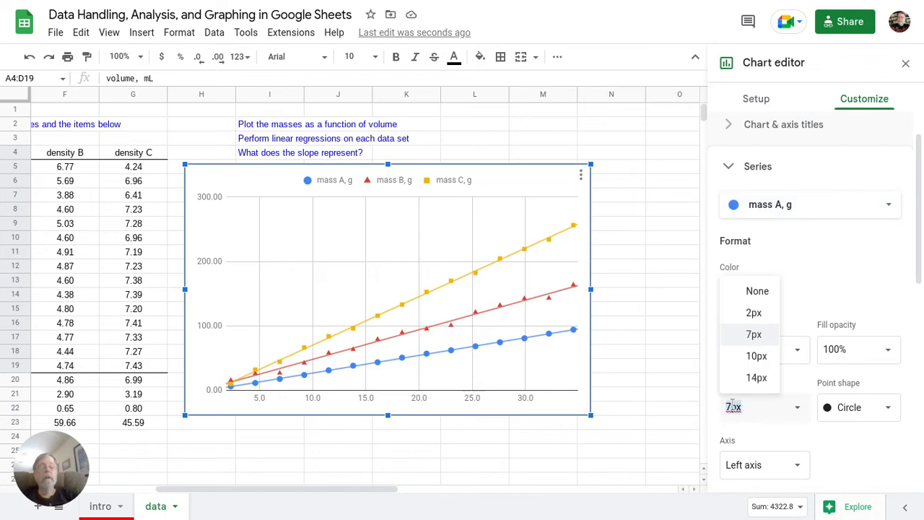
key(BackSpace)
text(5)
key(Return)
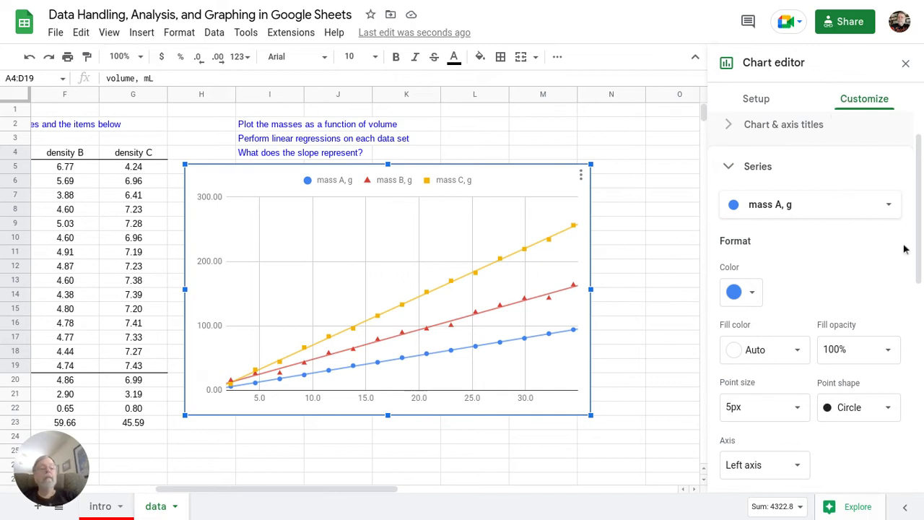
scroll(921, 242, down, 8)
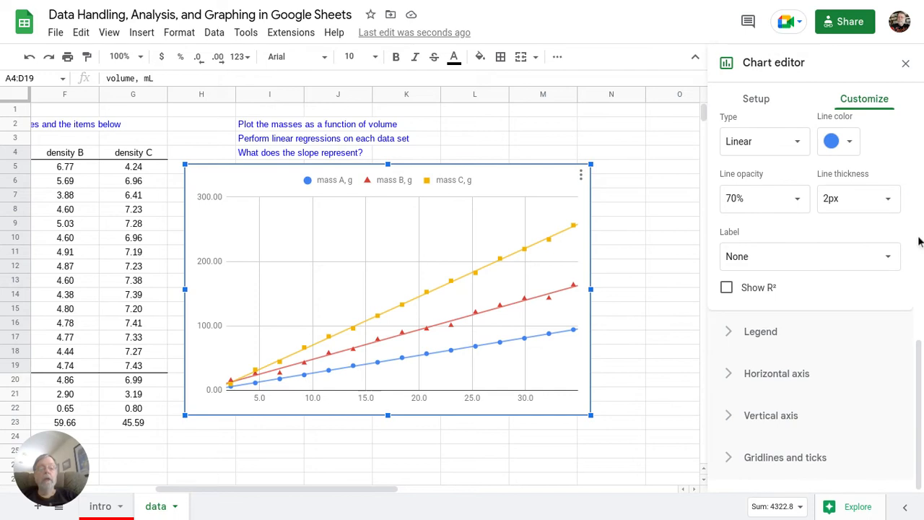
click(751, 379)
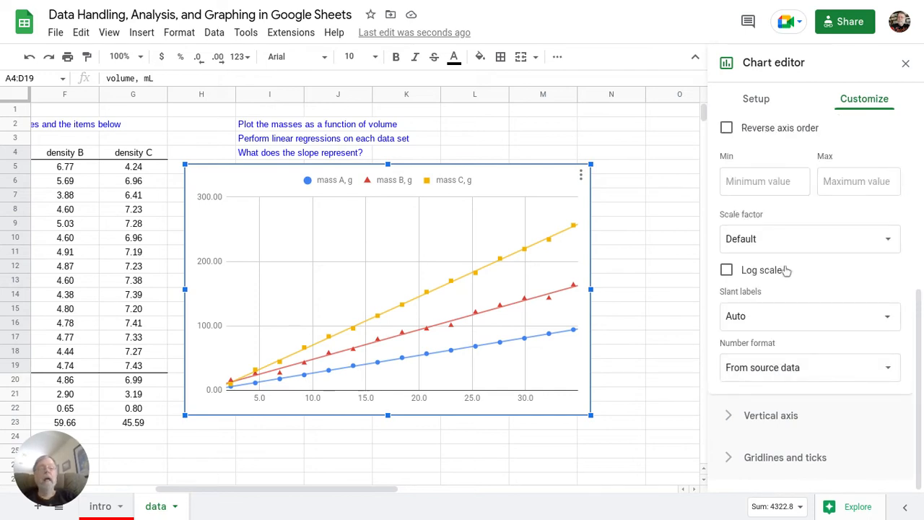
Step: Set the horizontal axis label text color to black
scroll(787, 224, up, 1)
scroll(787, 224, up, 2)
scroll(787, 224, down, 2)
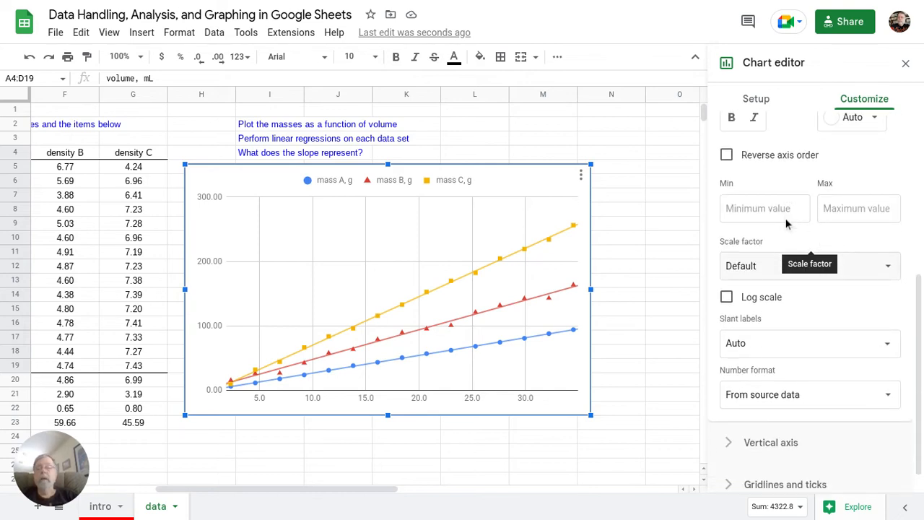
scroll(787, 224, down, 2)
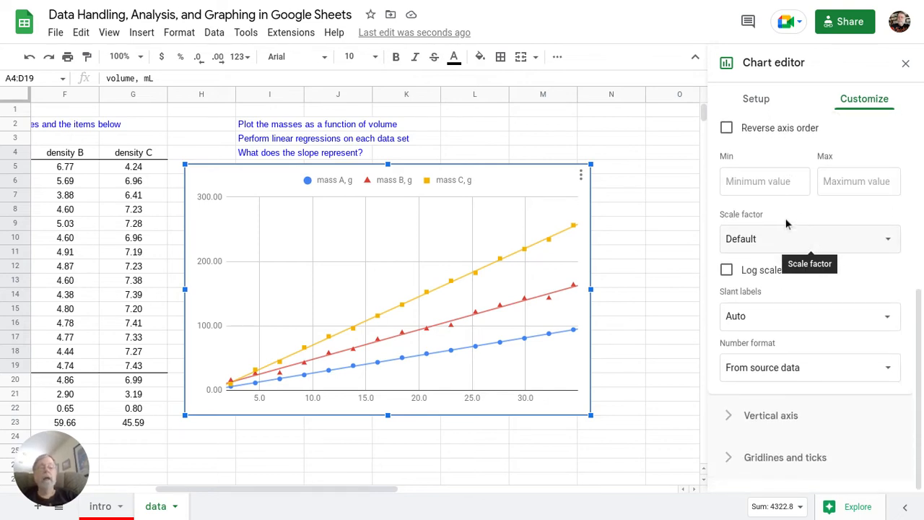
scroll(787, 224, up, 6)
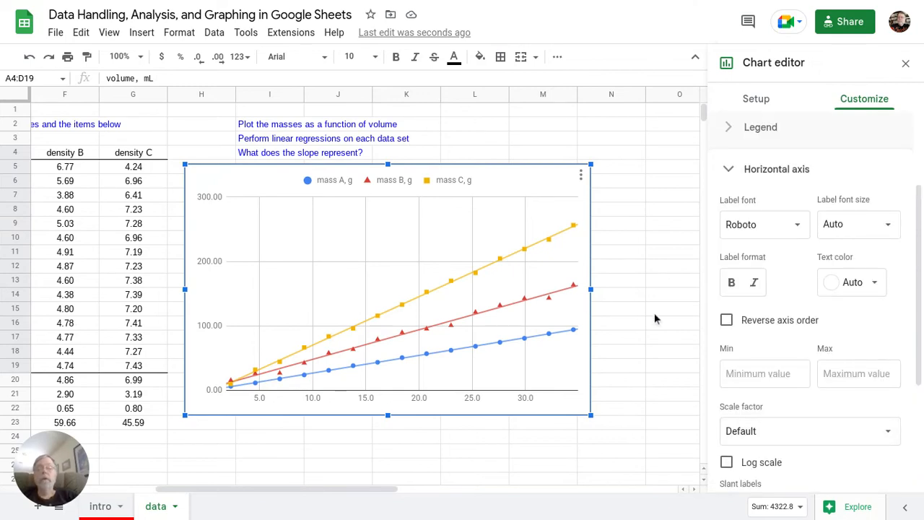
click(519, 402)
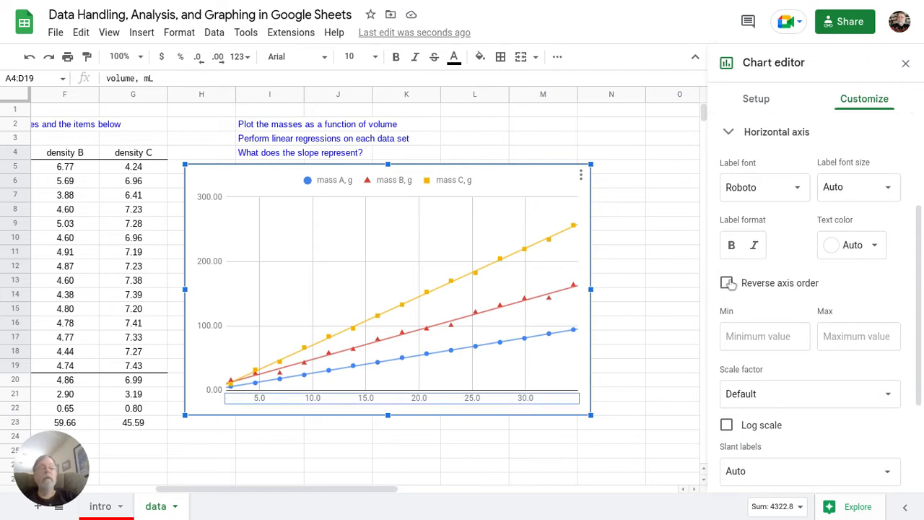
click(838, 247)
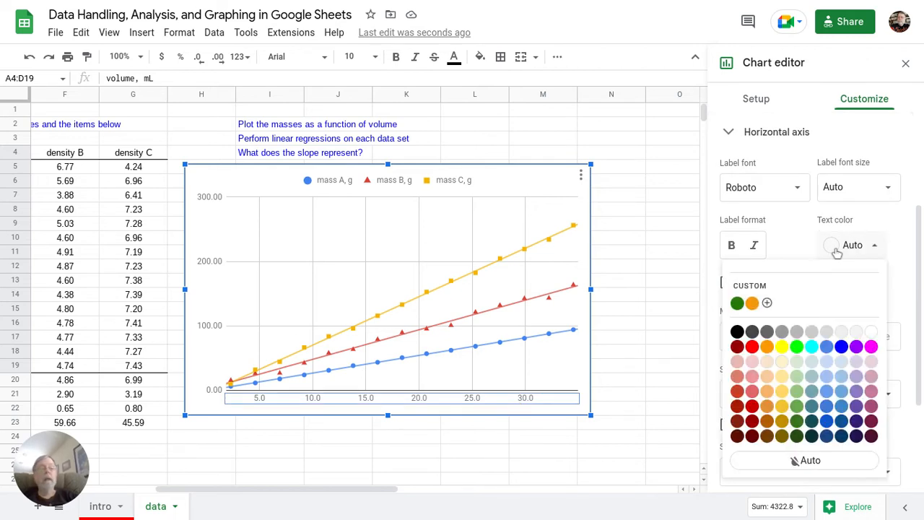
click(737, 331)
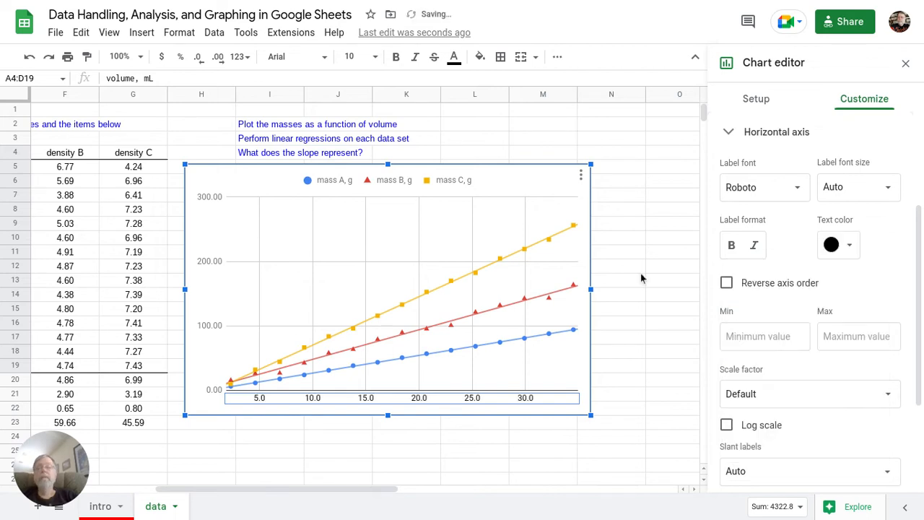
Step: Make the legend text and vertical axis labels black as well
click(445, 179)
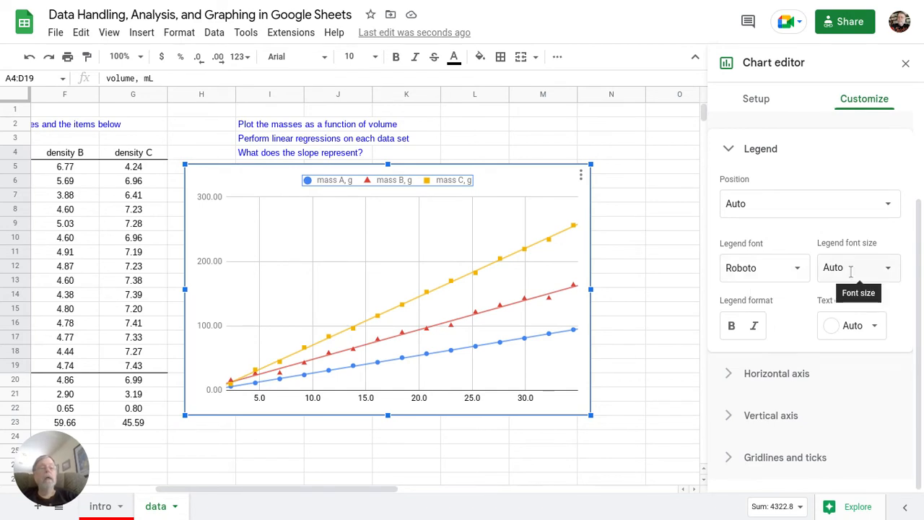
click(853, 325)
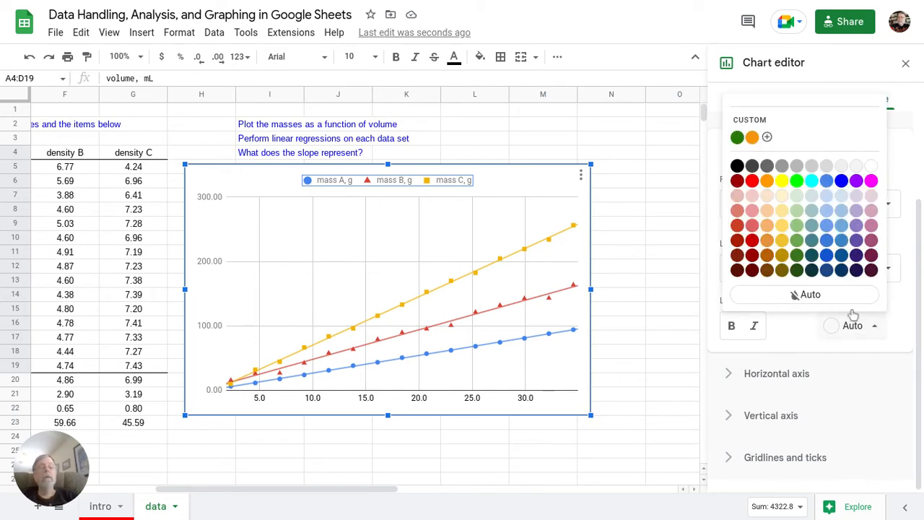
click(737, 166)
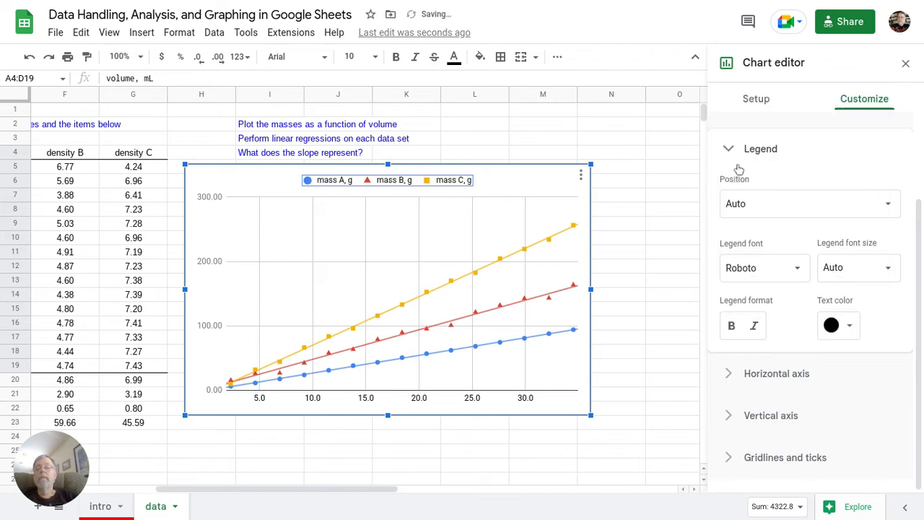
click(208, 266)
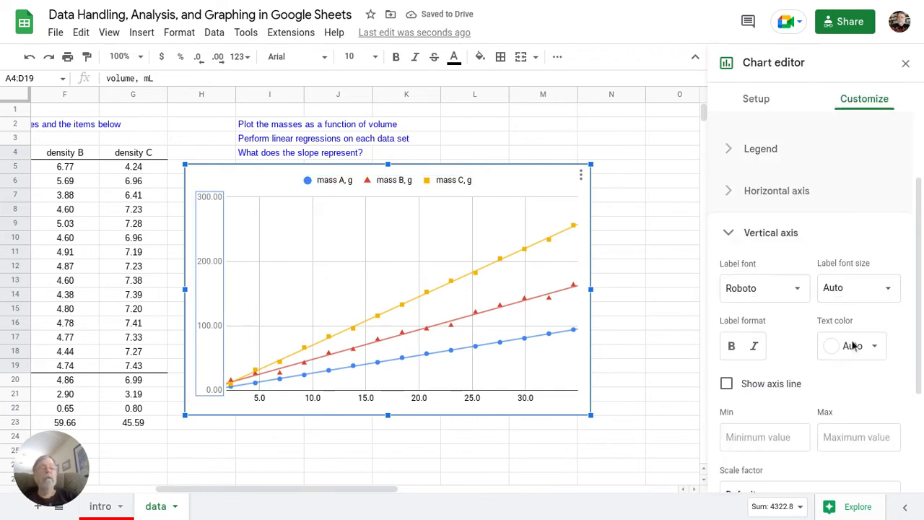
click(854, 346)
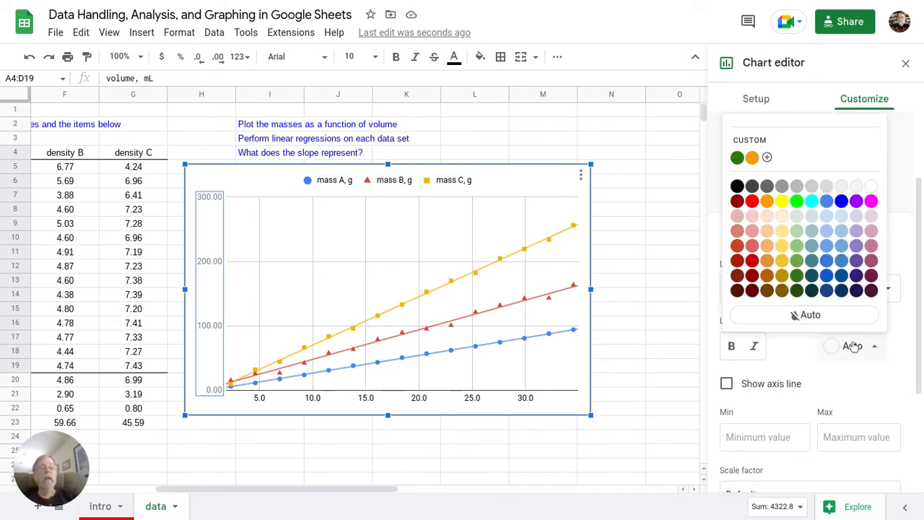
click(737, 186)
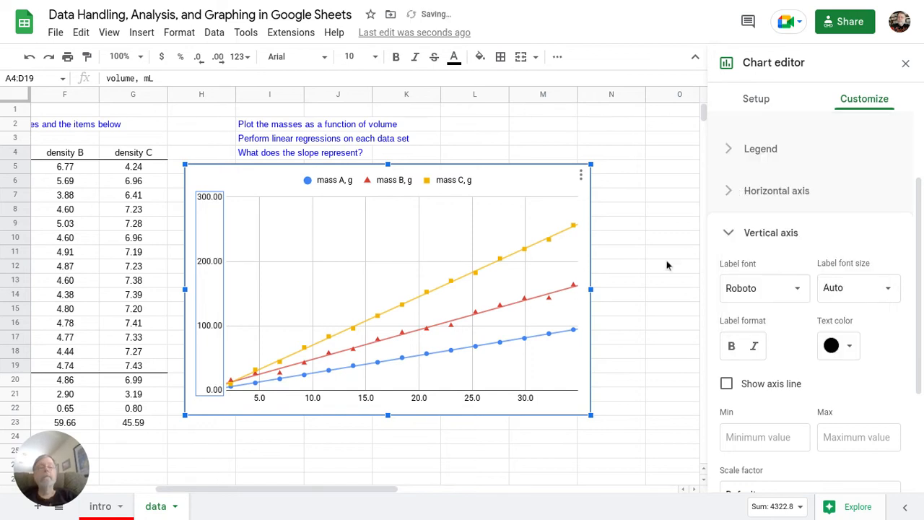
scroll(840, 262, up, 3)
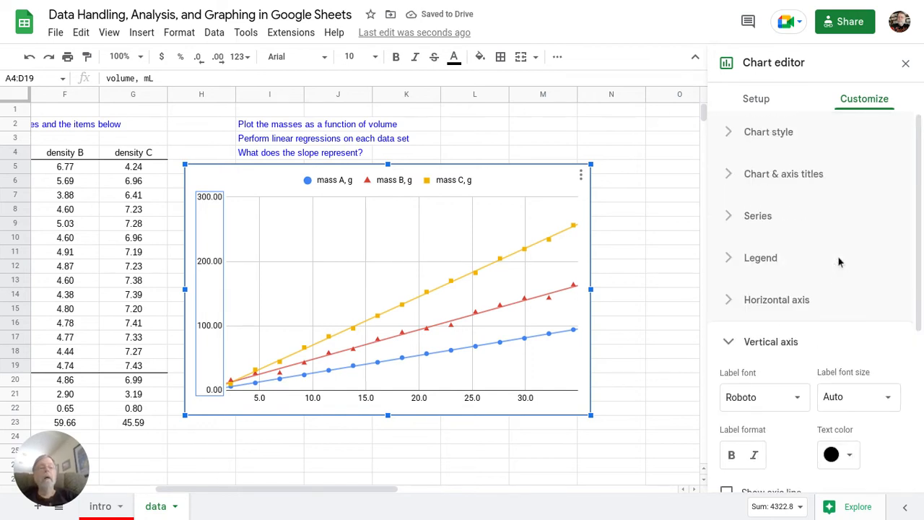
Step: Title the chart 'Density lot for three aterials', then switch to the Horizontal axis title
click(863, 178)
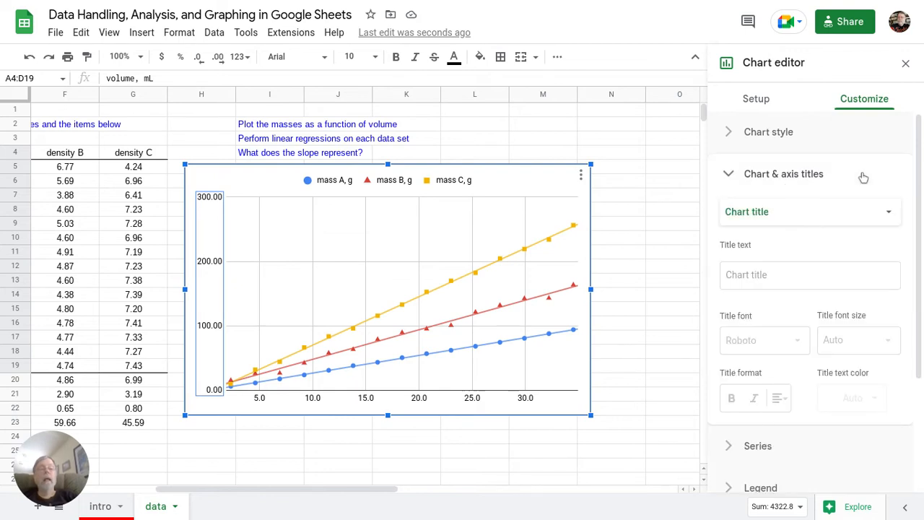
click(745, 277)
text(Density)
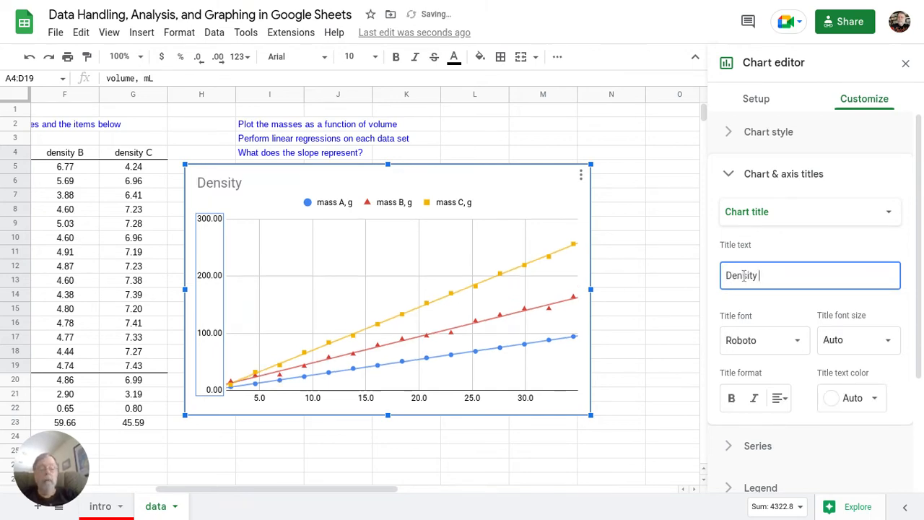
text( lot or)
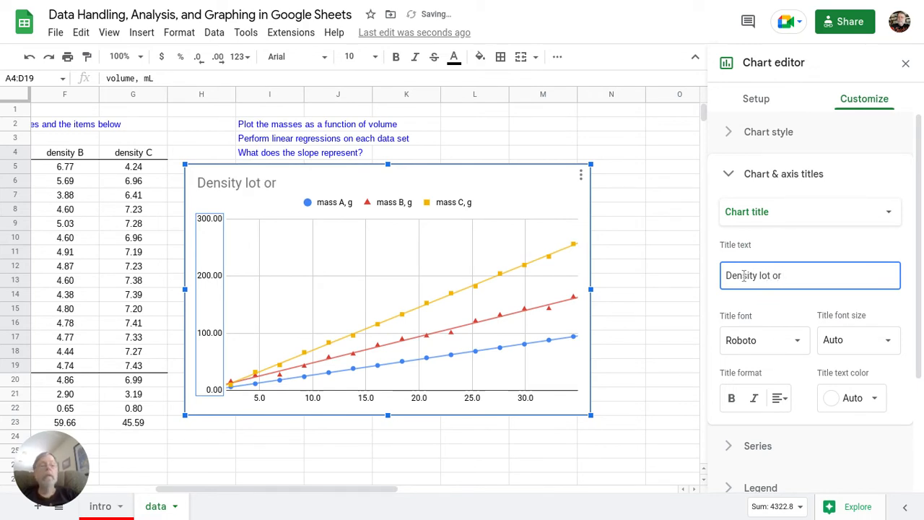
key(BackSpace)
key(BackSpace)
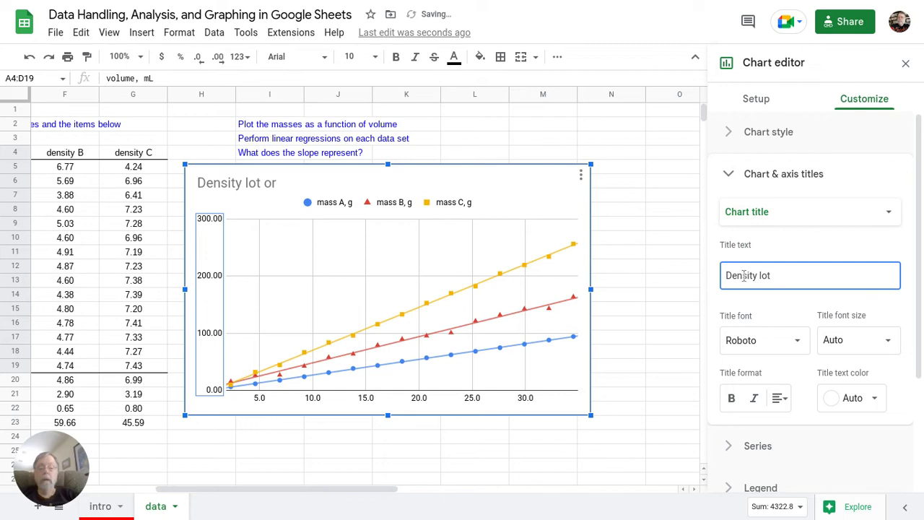
text(for thee)
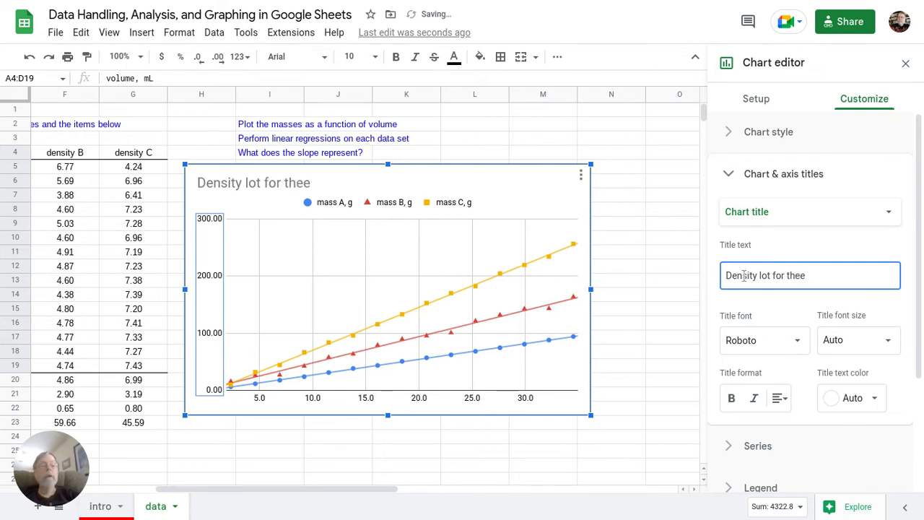
key(BackSpace)
key(BackSpace)
text(ree)
text( m)
key(BackSpace)
text(aterials)
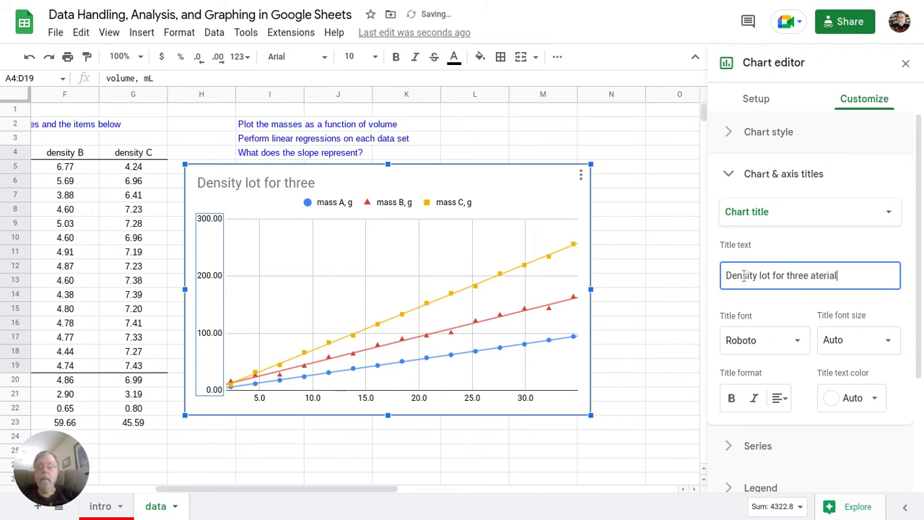
click(834, 217)
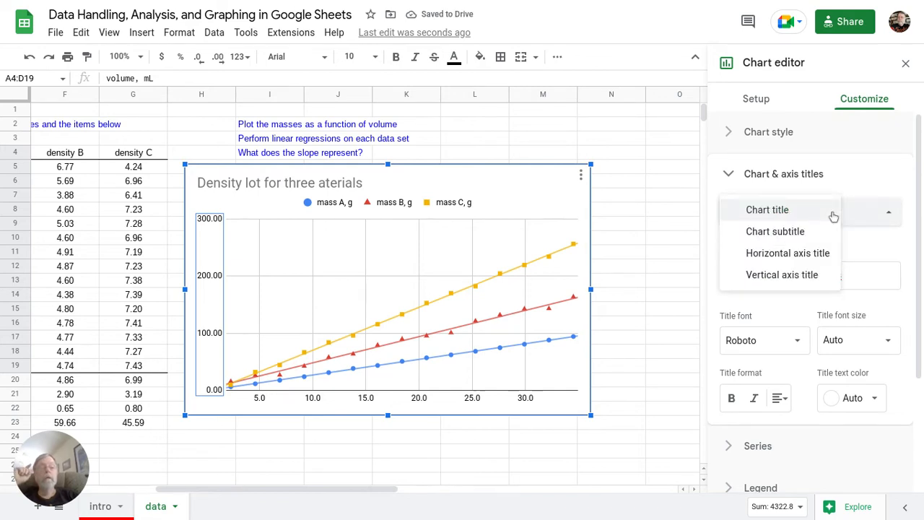
click(797, 254)
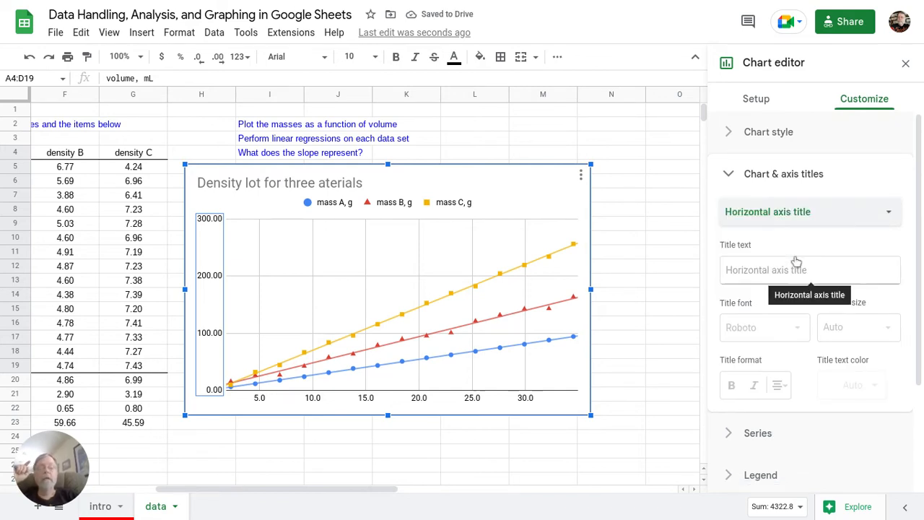
Step: Enter 'volume, mL' as the horizontal axis title
click(750, 270)
text(v)
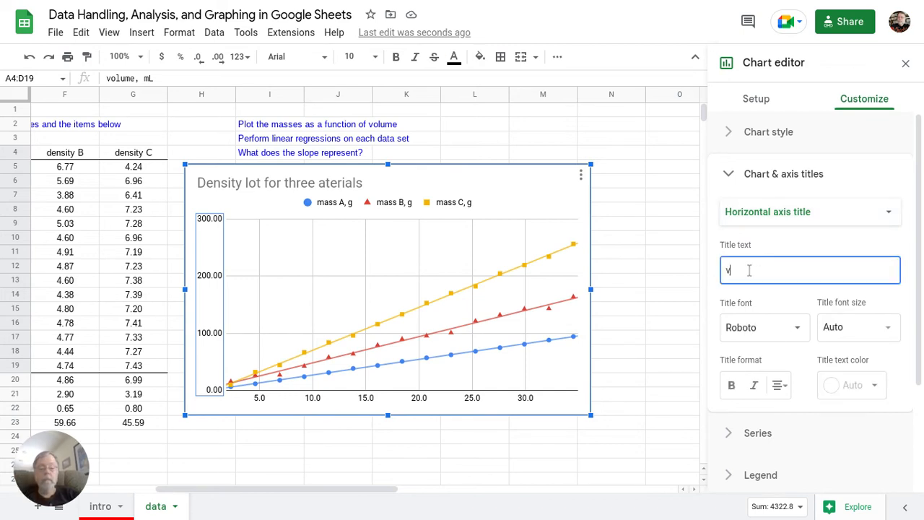
text(olumr)
key(BackSpace)
text(e)
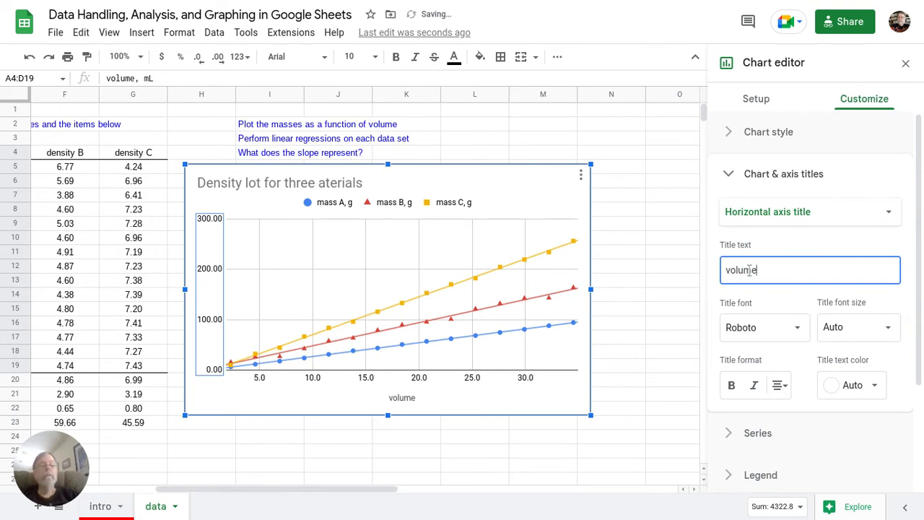
text(, m)
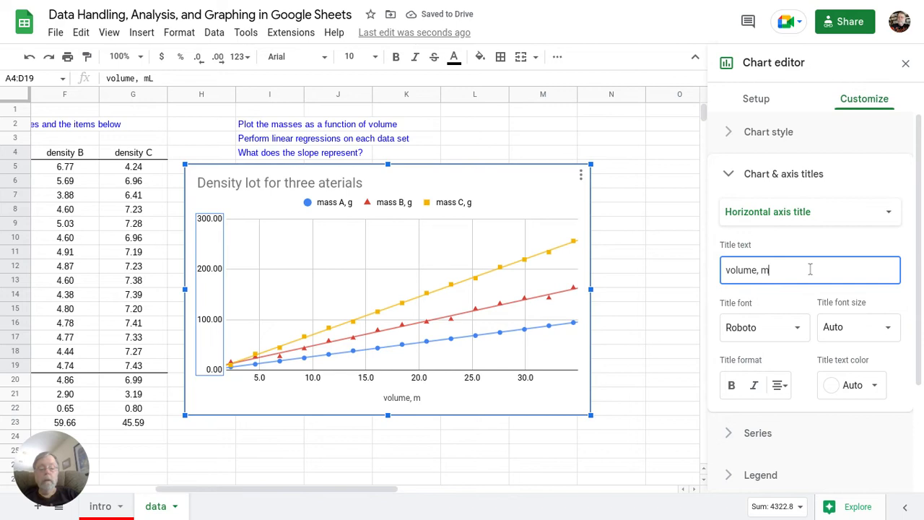
text(L)
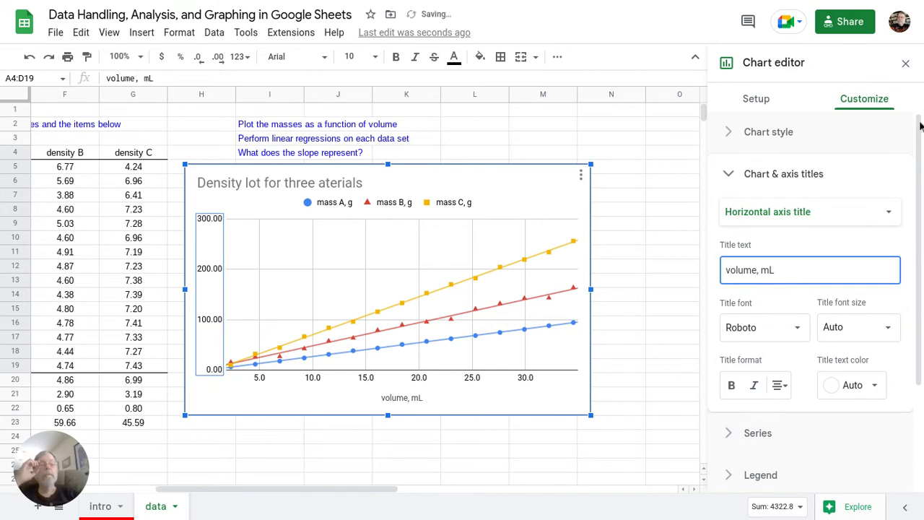
Step: Title the vertical axis 'mass, g' and close the chart editor
click(842, 218)
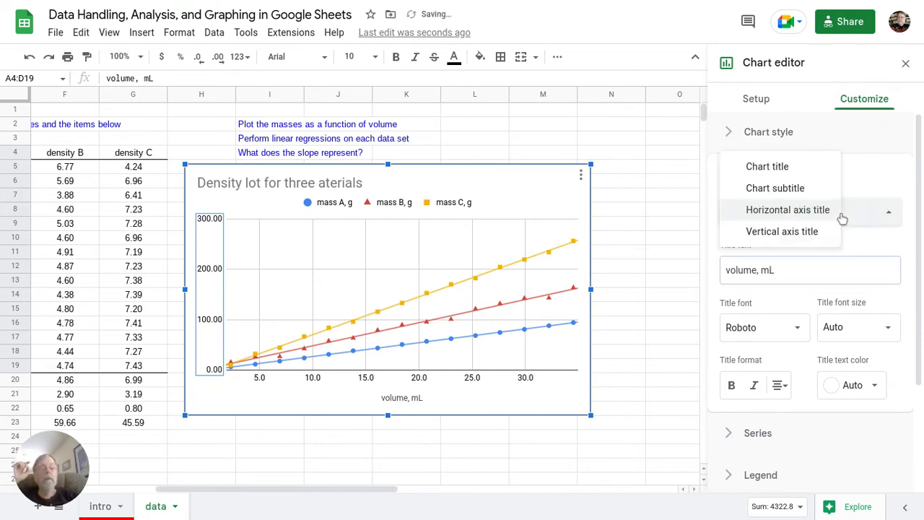
click(802, 237)
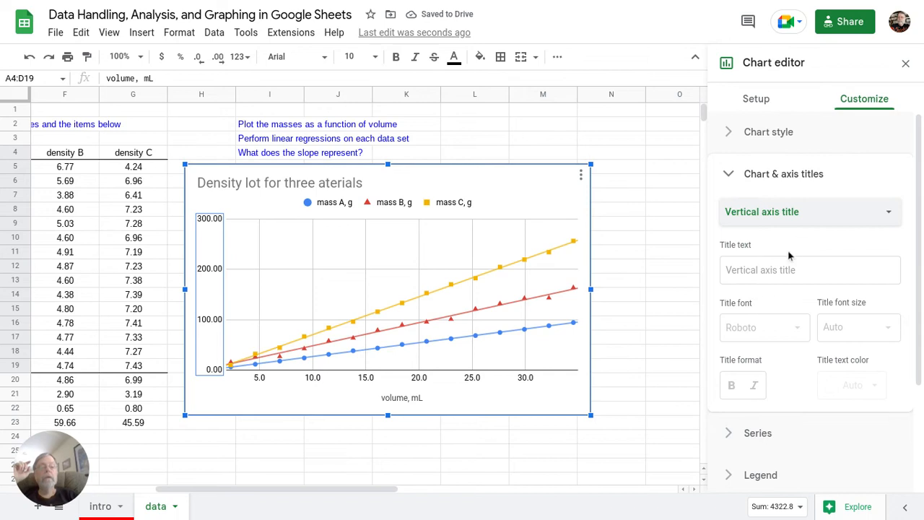
click(754, 272)
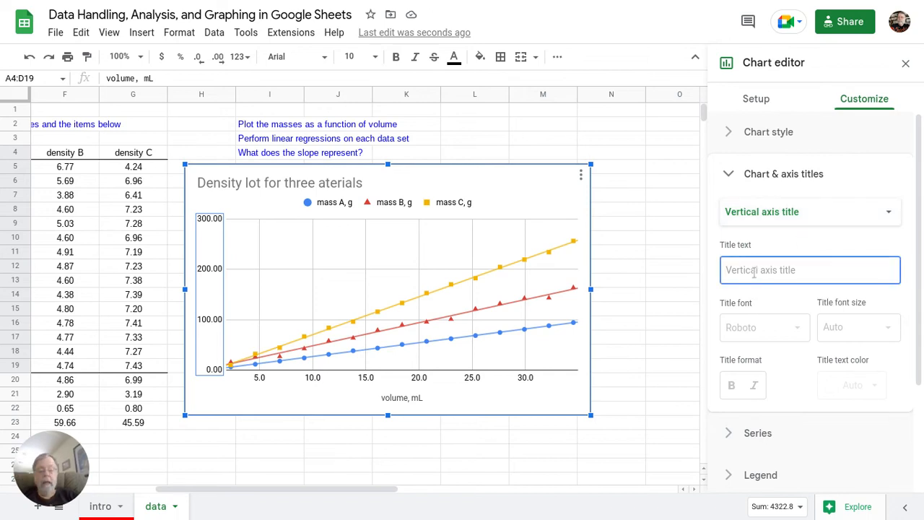
text(mass g)
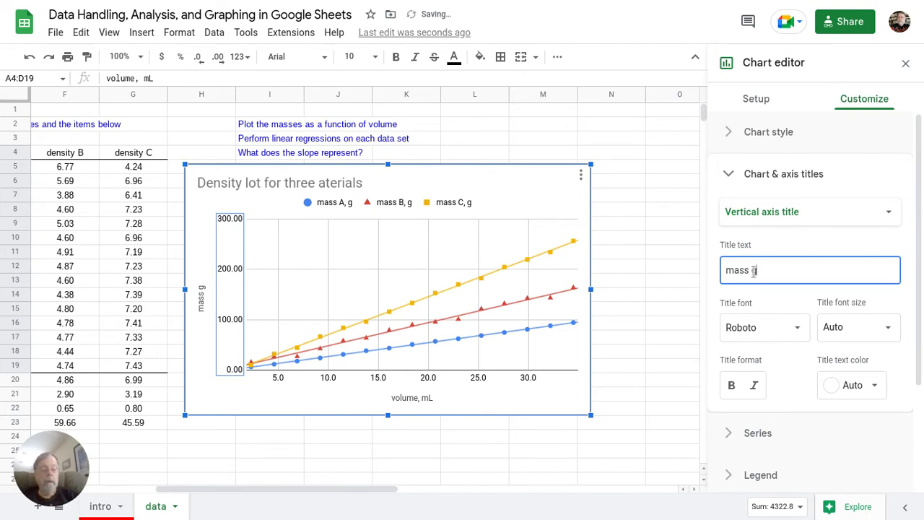
click(751, 271)
text(,)
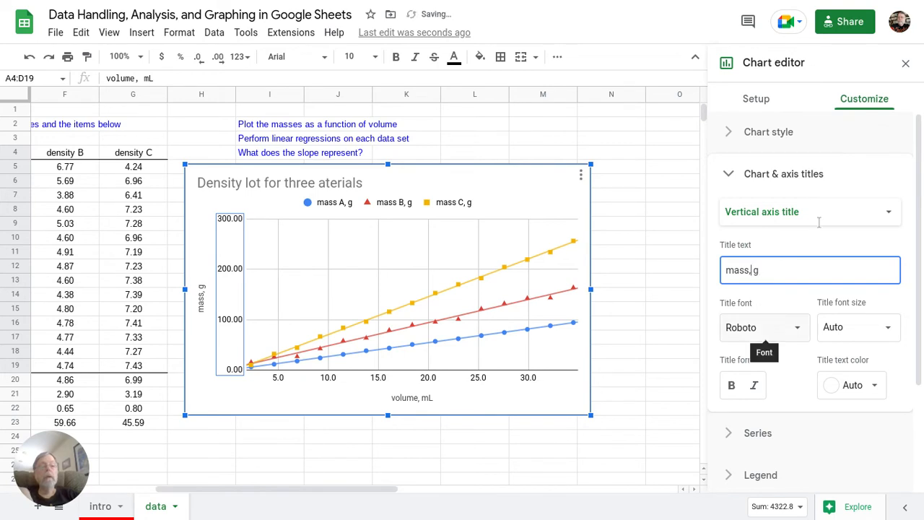
click(688, 238)
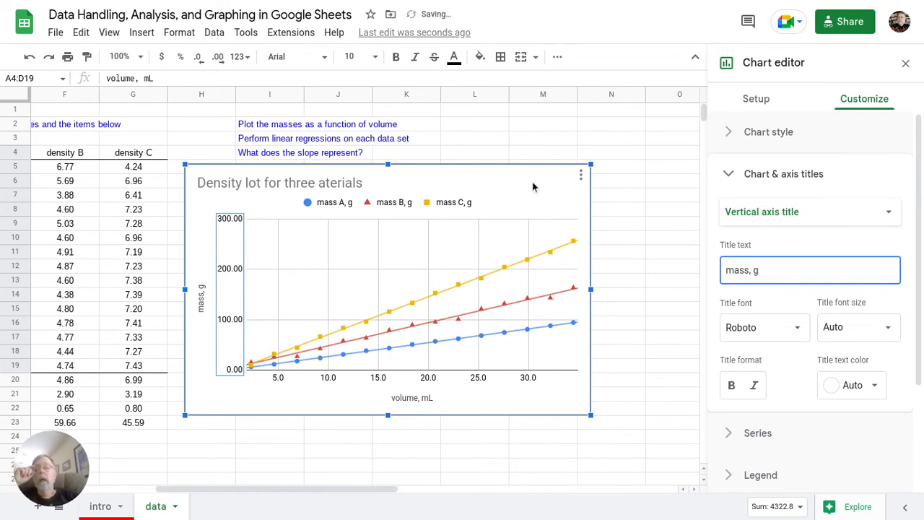
Step: Fix the chart title typo by inserting the missing 'm' in 'materials'
click(342, 187)
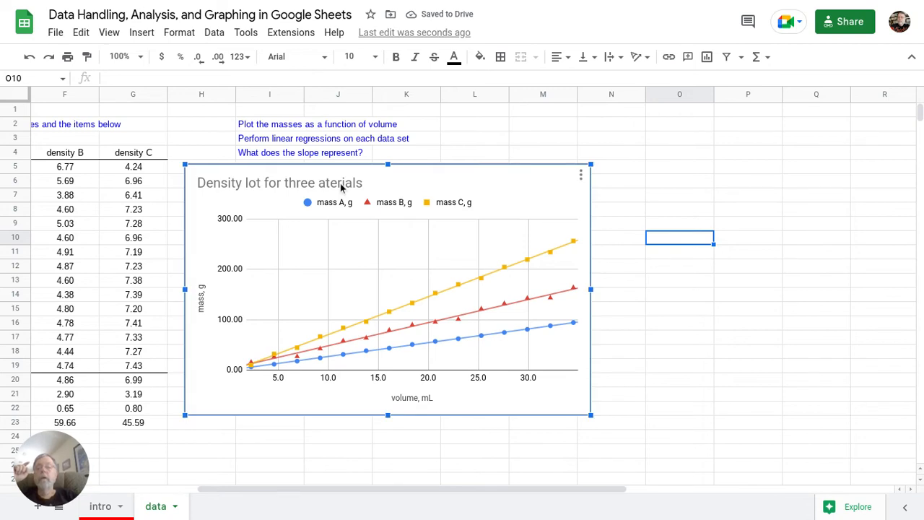
double_click(342, 184)
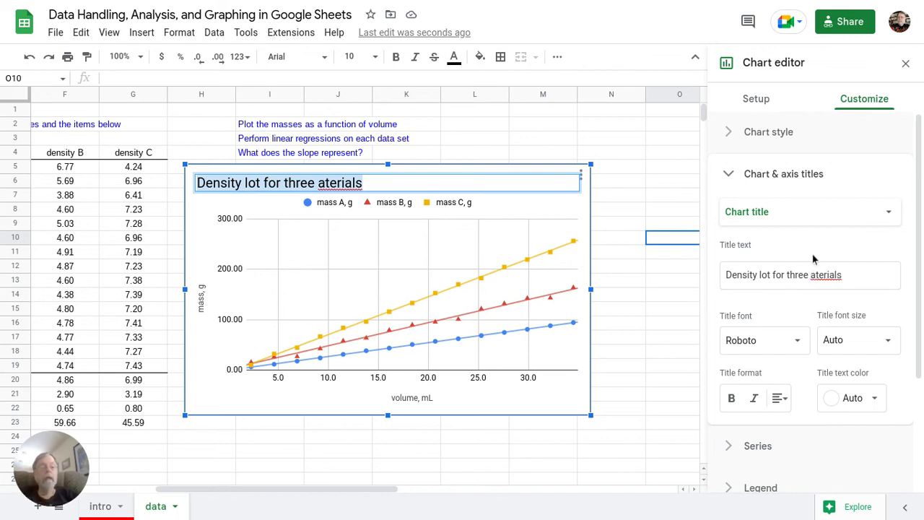
click(811, 275)
text(m)
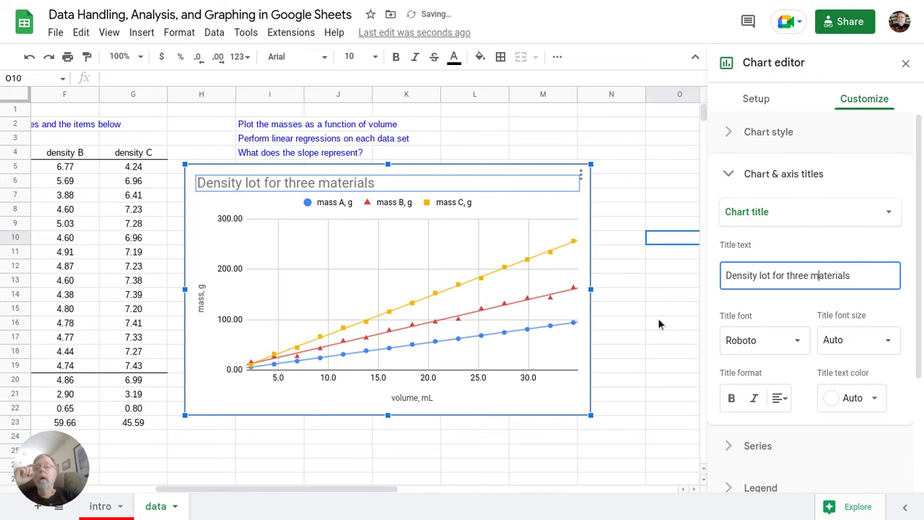
click(659, 325)
Step: Make the chart title text black at font size 16
click(418, 193)
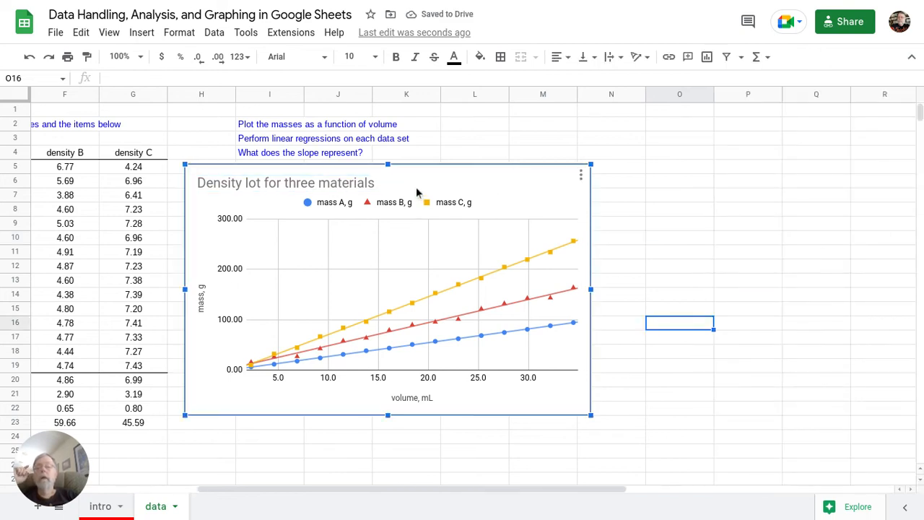
double_click(368, 189)
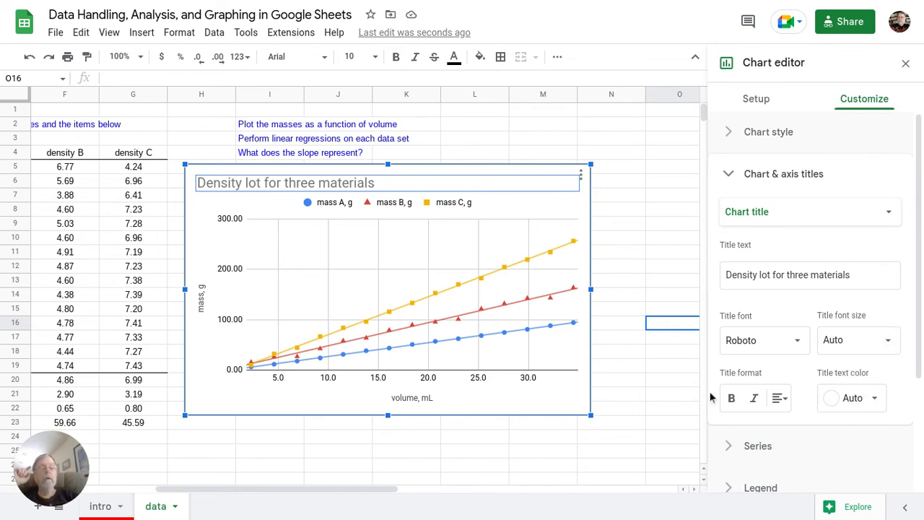
click(841, 401)
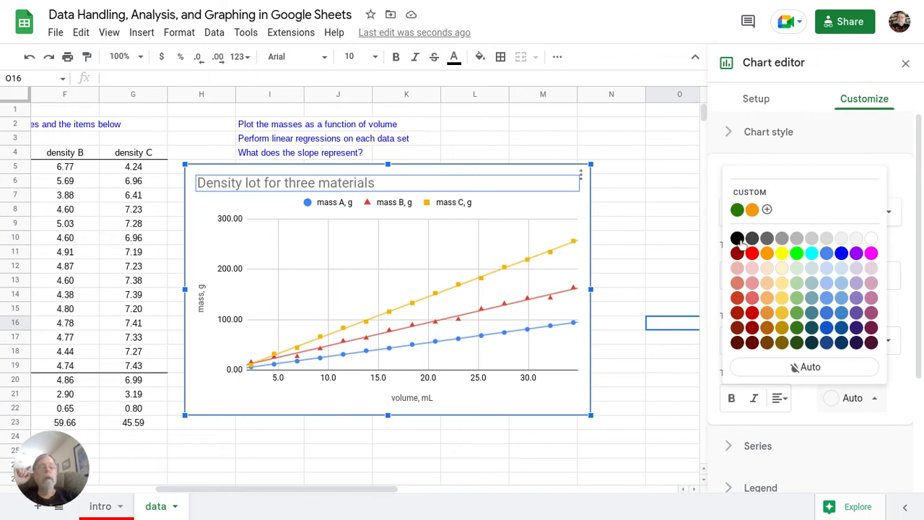
click(738, 239)
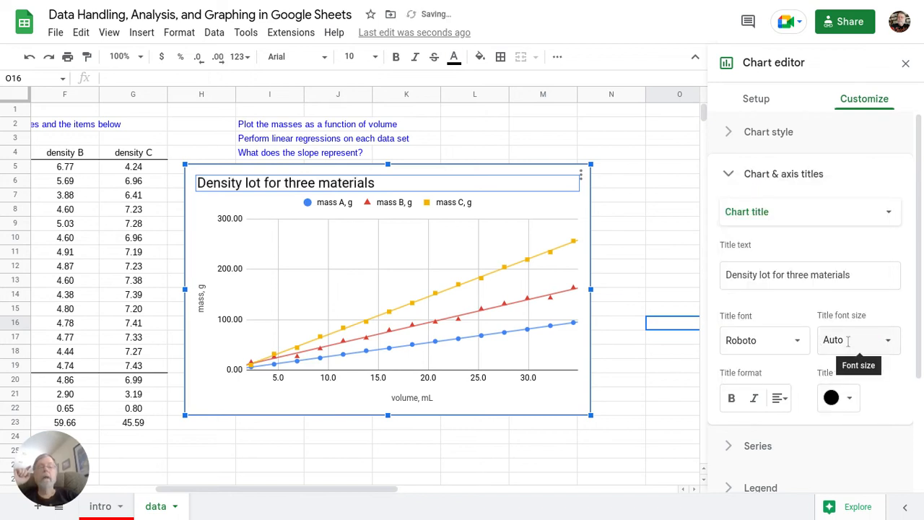
click(849, 341)
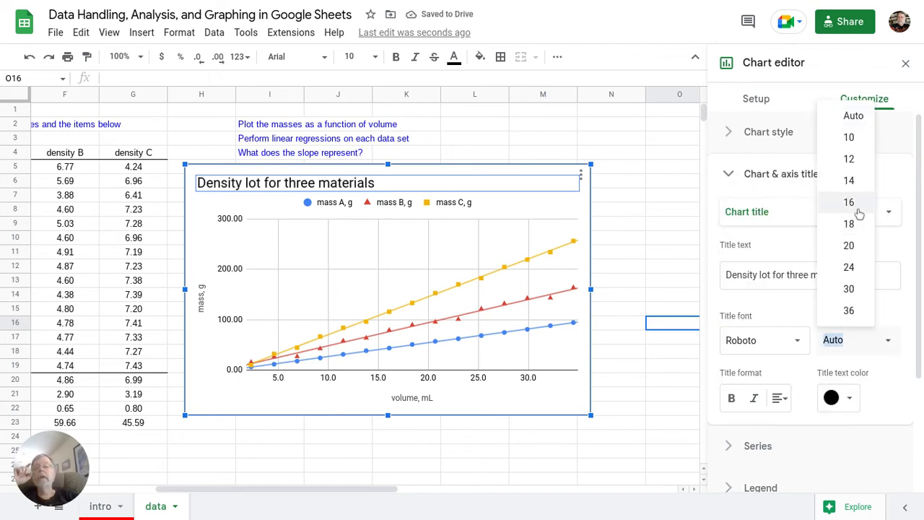
click(850, 203)
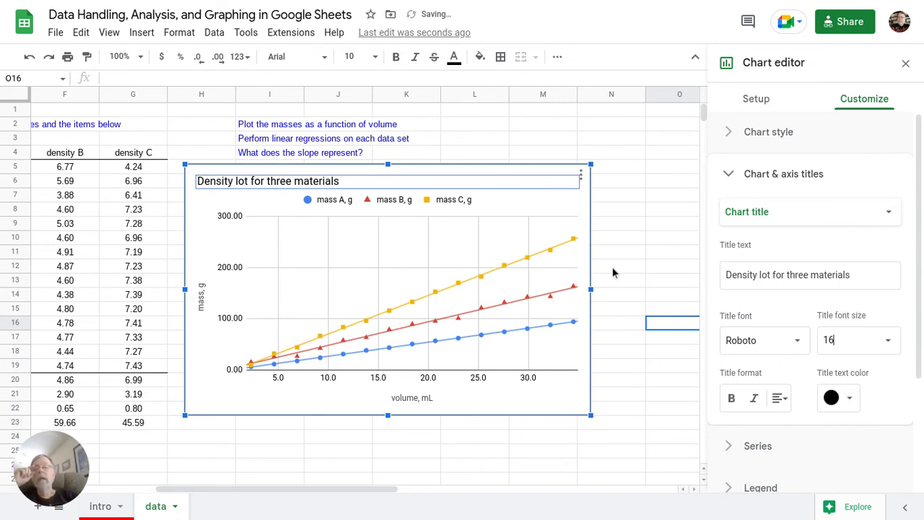
Step: Make the vertical axis title 'mass, g' black and bold
click(201, 307)
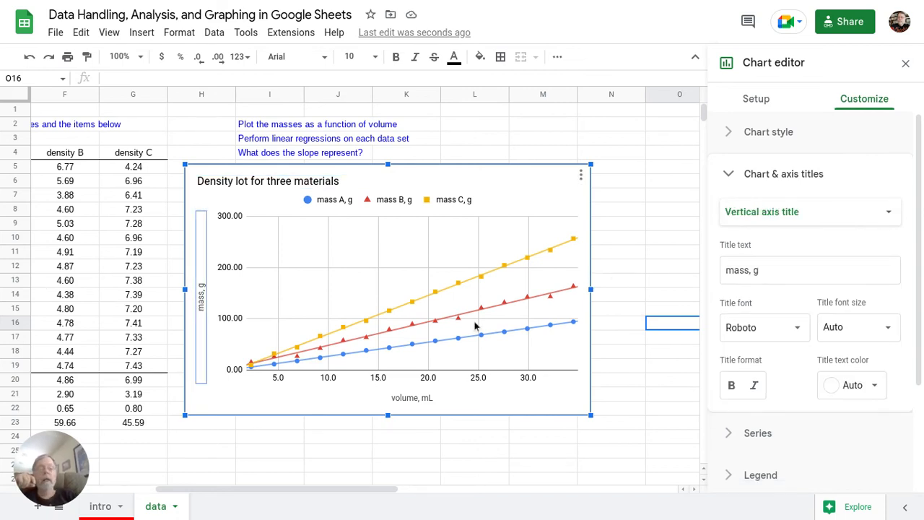
click(851, 387)
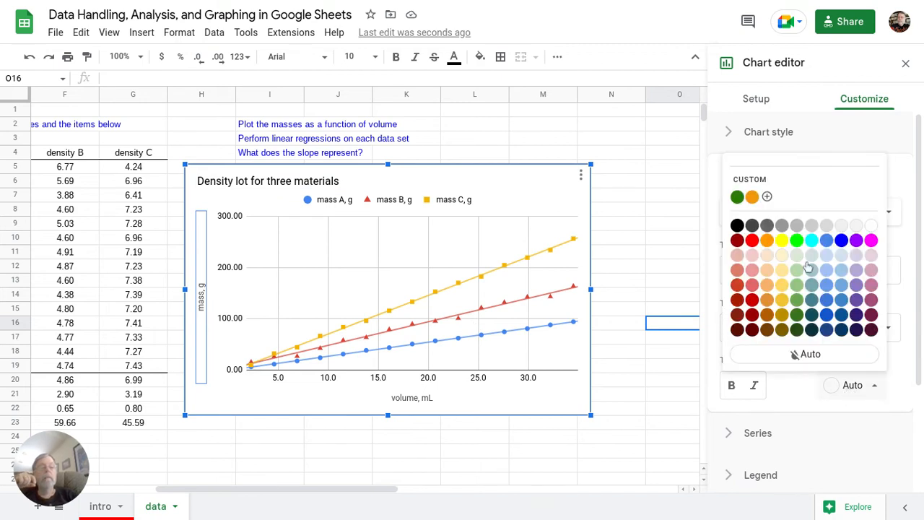
click(737, 225)
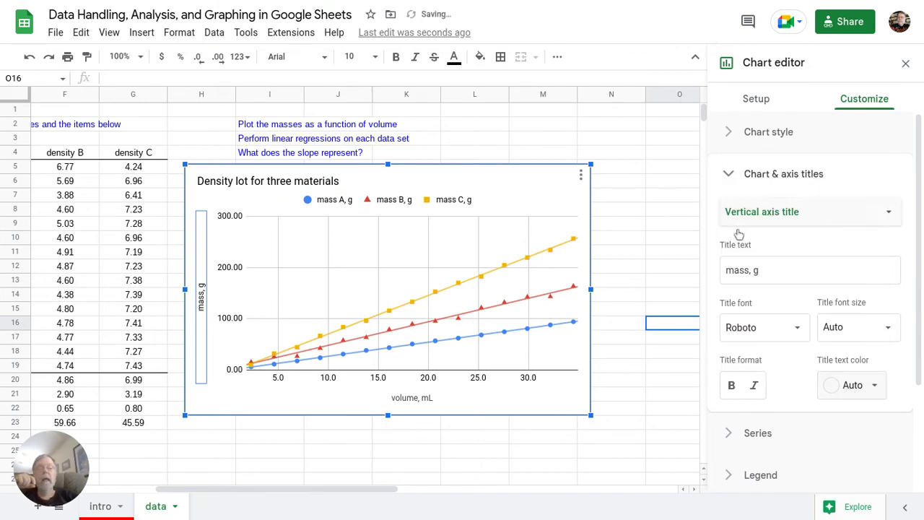
click(732, 386)
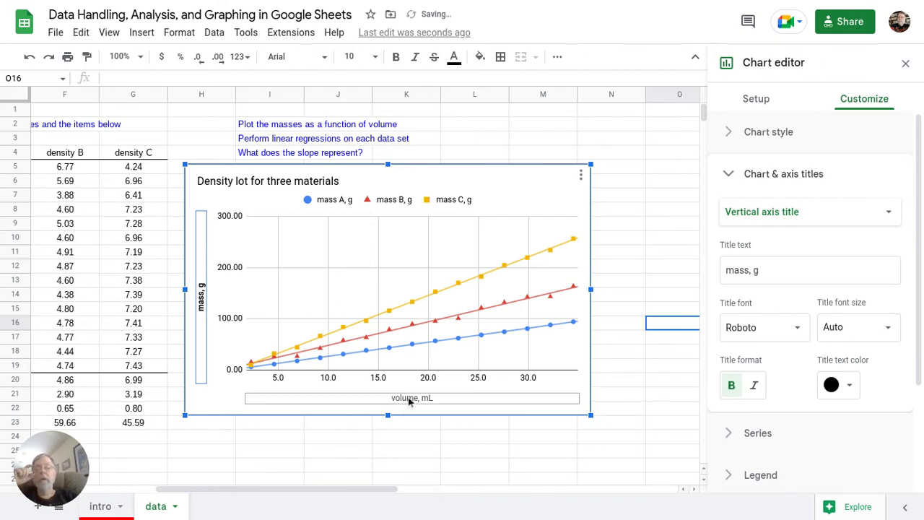
Step: Make the horizontal axis title 'volume, mL' bold and black, then close the chart editor
click(410, 399)
click(731, 387)
click(849, 390)
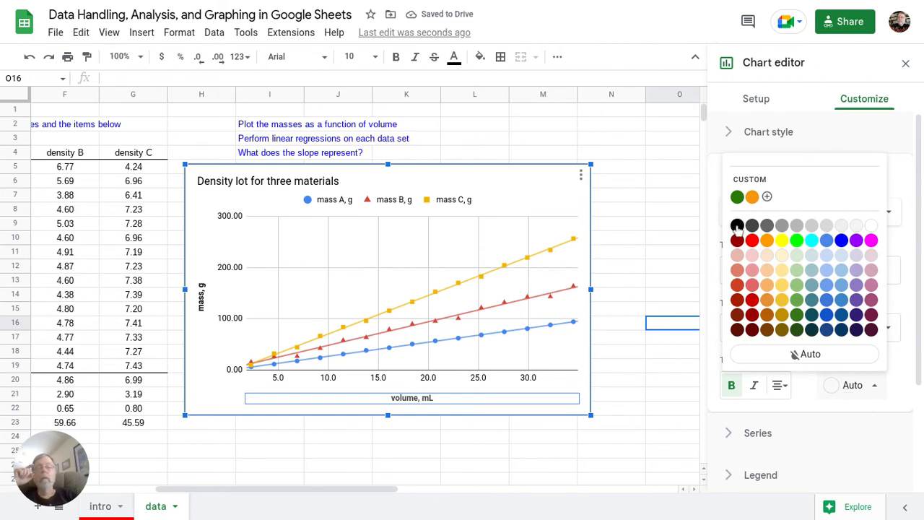
click(737, 226)
click(679, 251)
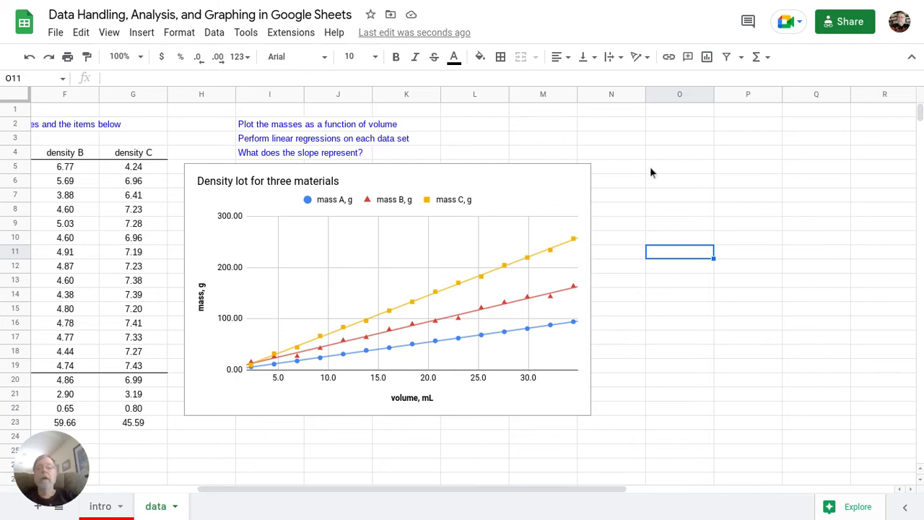
Step: Set the series trendline label to Use Equation so the legend shows each trendline's equation
click(556, 187)
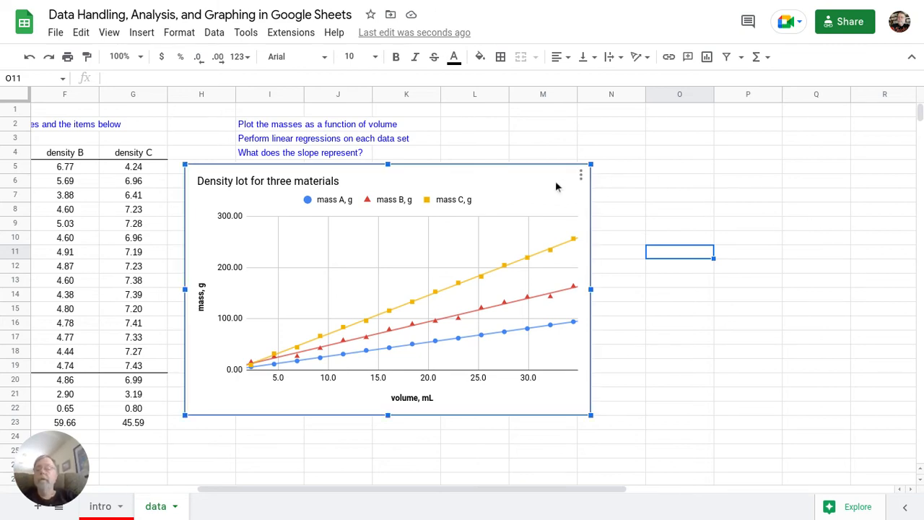
double_click(556, 180)
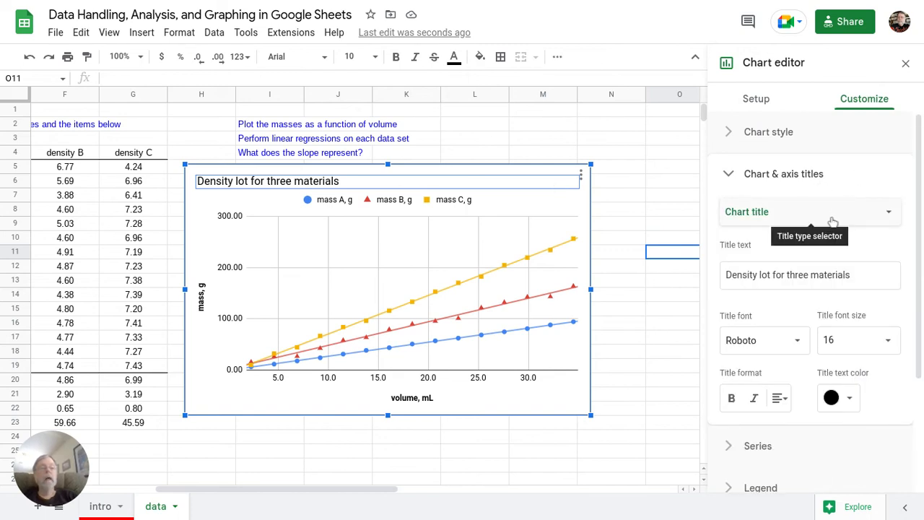
scroll(833, 222, down, 2)
click(790, 291)
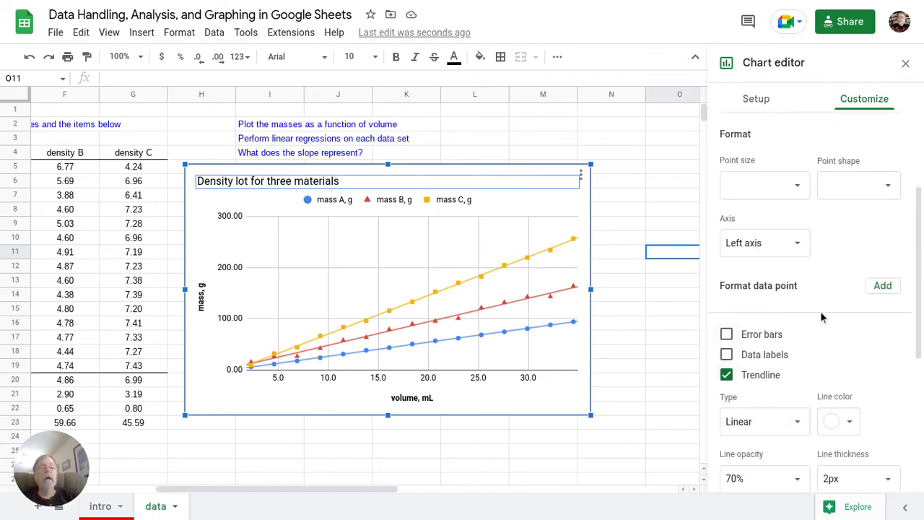
scroll(821, 311, up, 1)
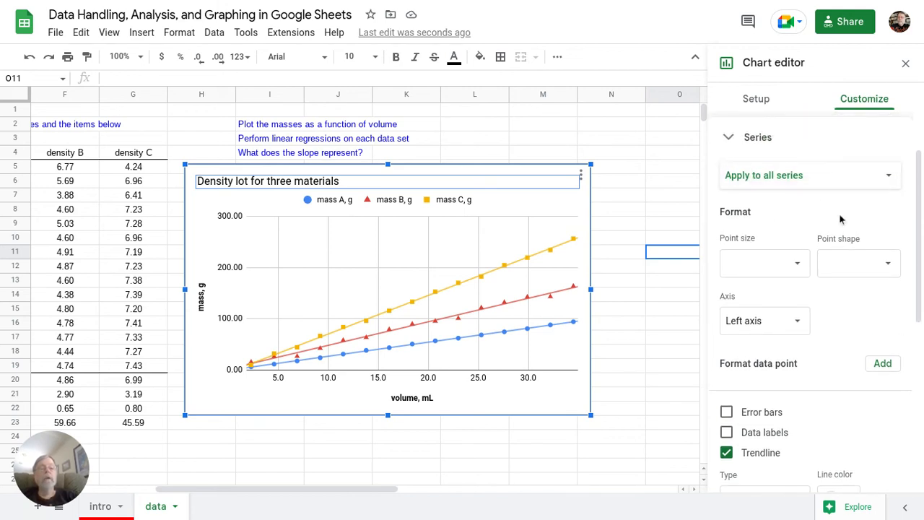
scroll(839, 216, down, 4)
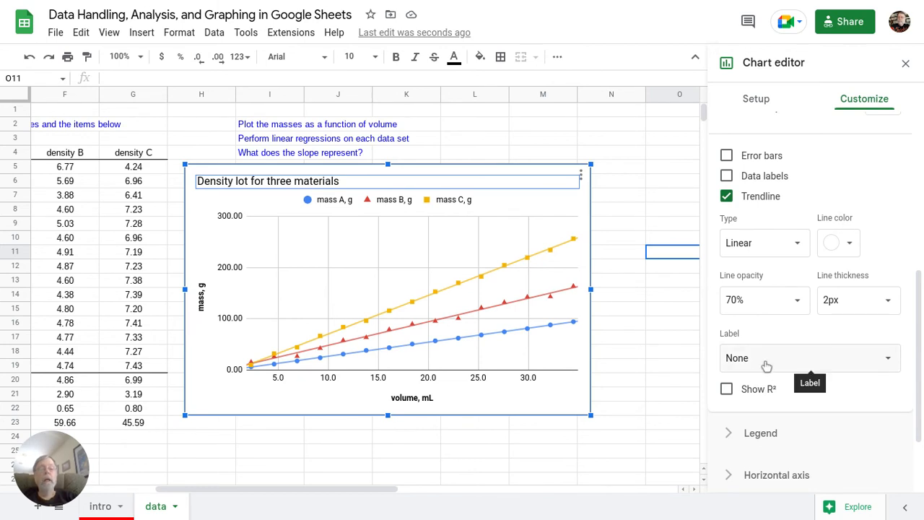
click(766, 366)
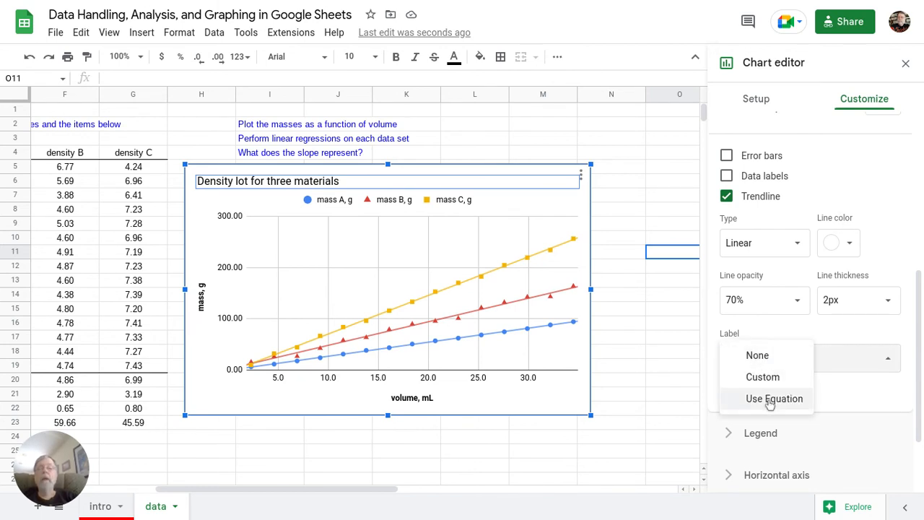
click(771, 401)
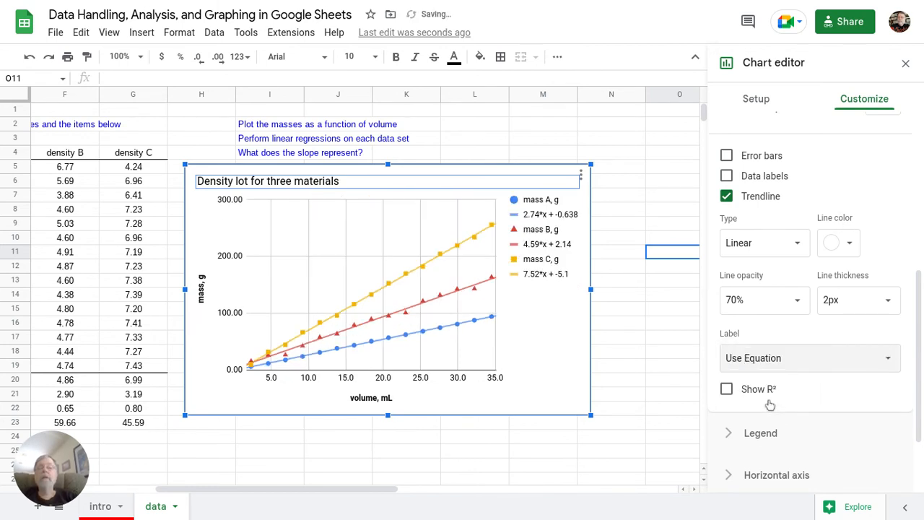
Step: Turn on Show R² for the trendlines and enlarge the chart wider and taller
click(728, 390)
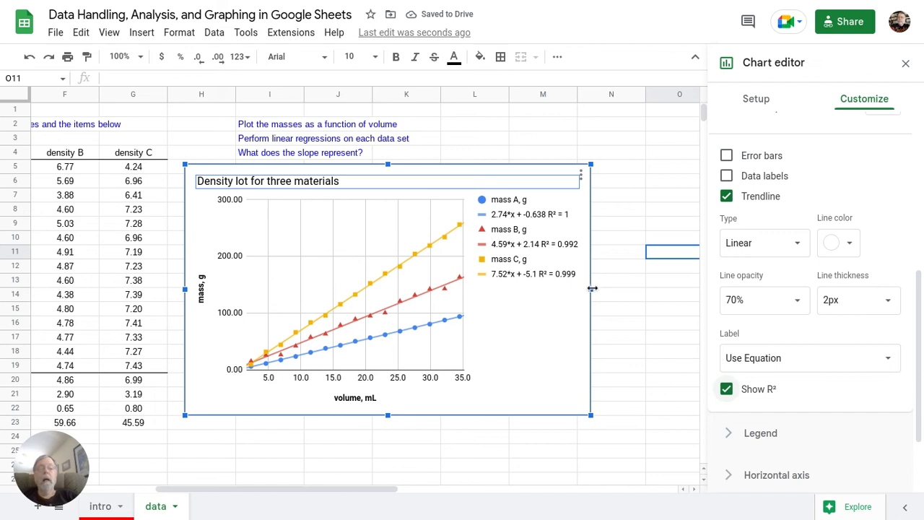
drag(592, 288, 652, 289)
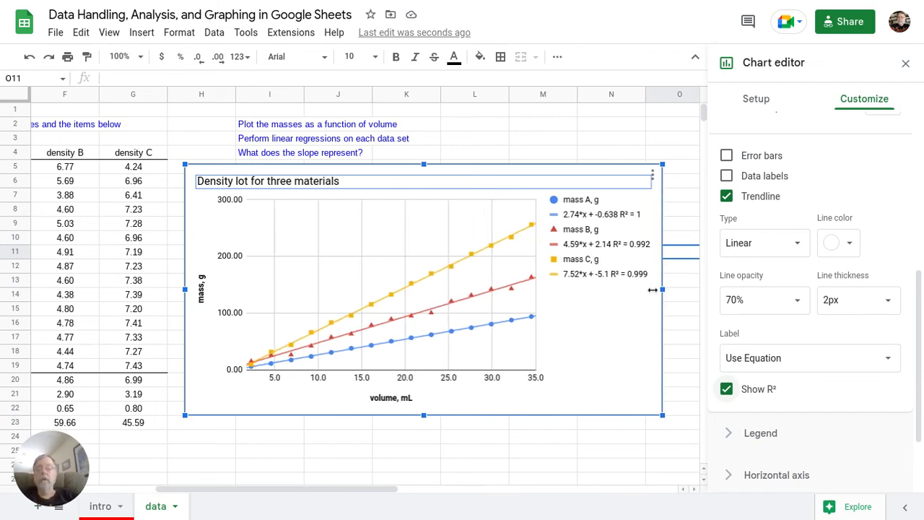
drag(424, 428, 424, 452)
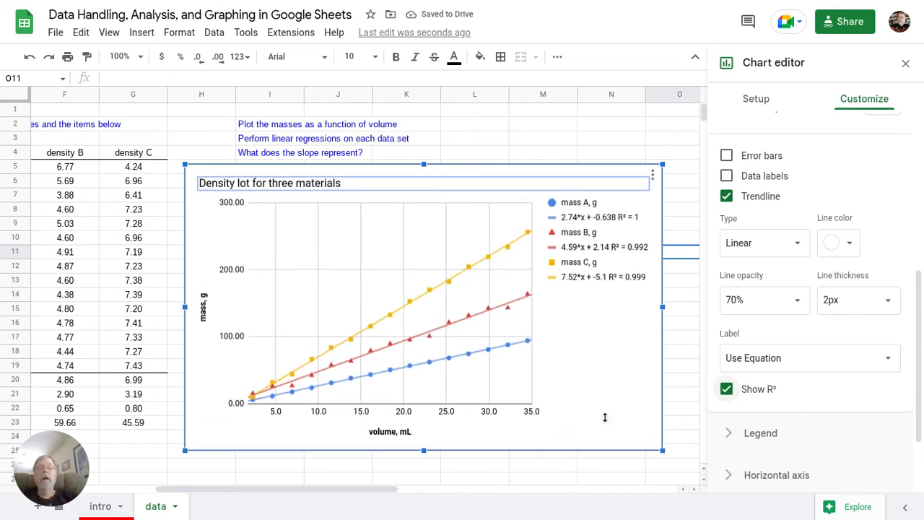
click(688, 344)
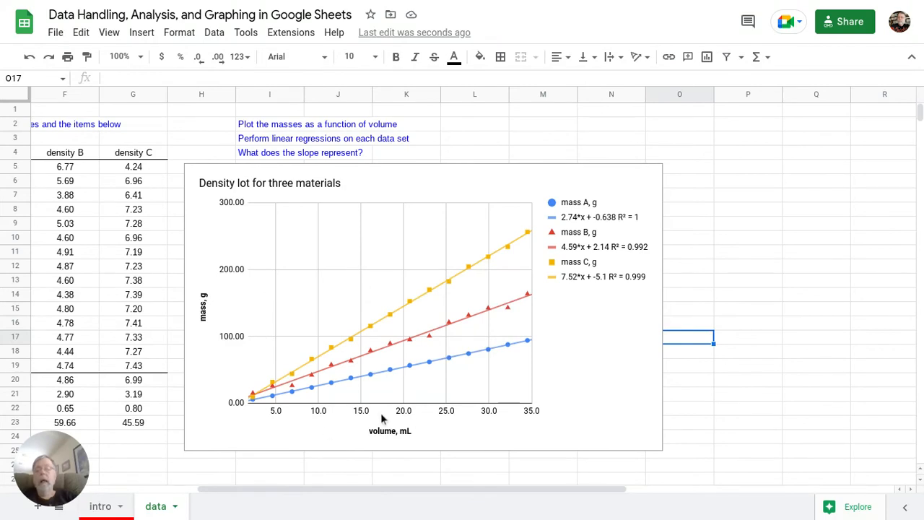
Step: Reopen the chart editor and review the horizontal axis settings
click(407, 415)
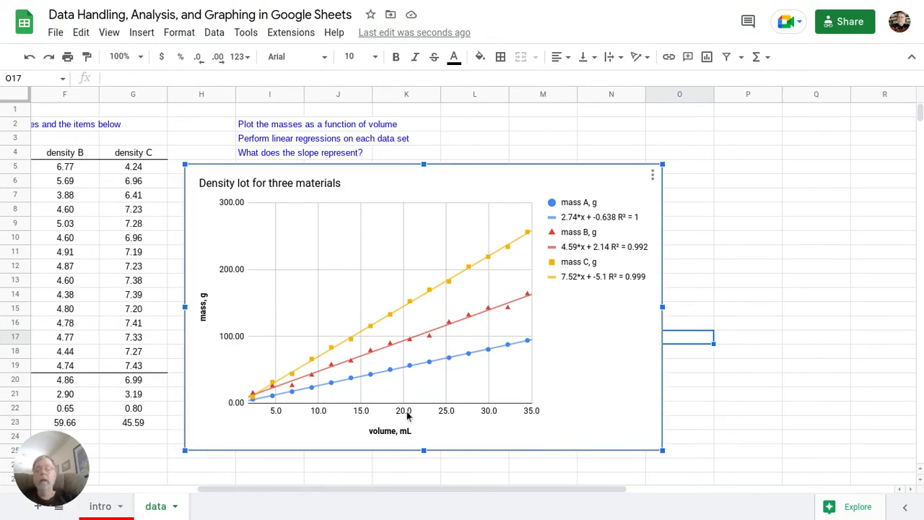
double_click(407, 413)
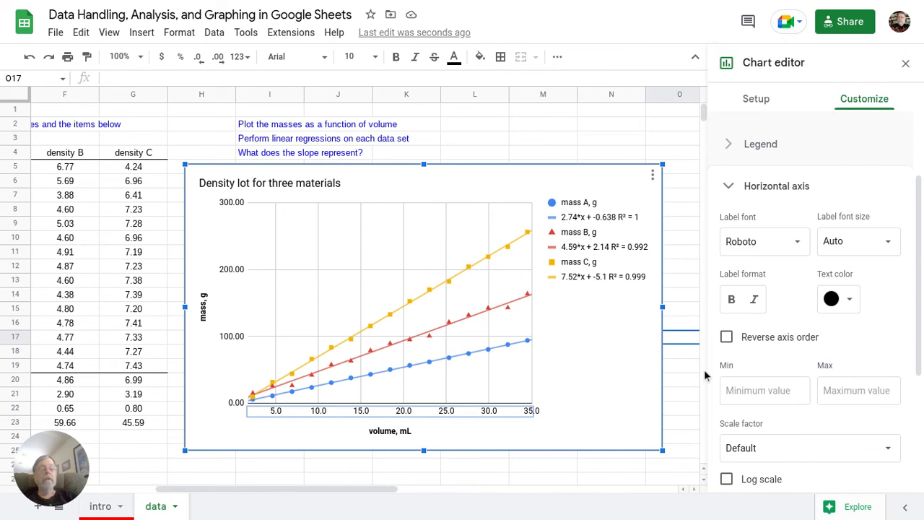
scroll(884, 310, down, 5)
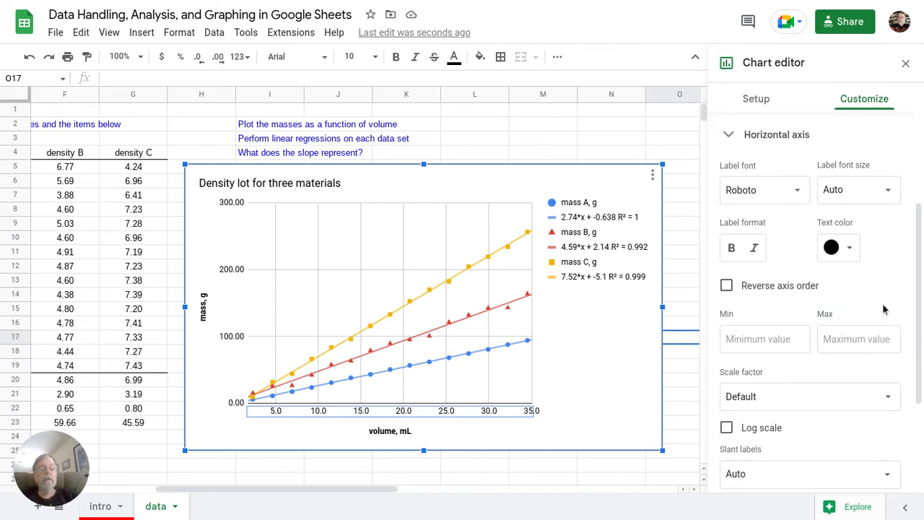
scroll(884, 309, up, 5)
scroll(883, 309, up, 1)
scroll(883, 309, down, 1)
scroll(884, 309, down, 4)
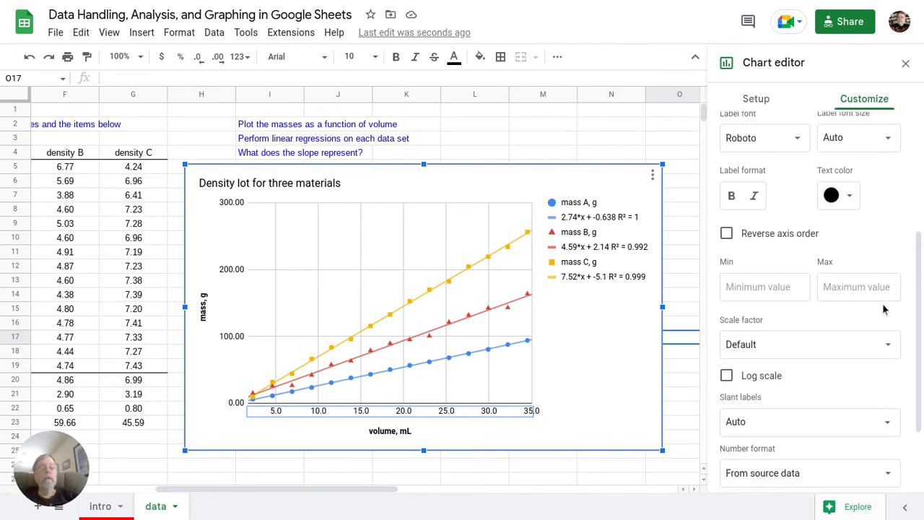
scroll(884, 309, down, 2)
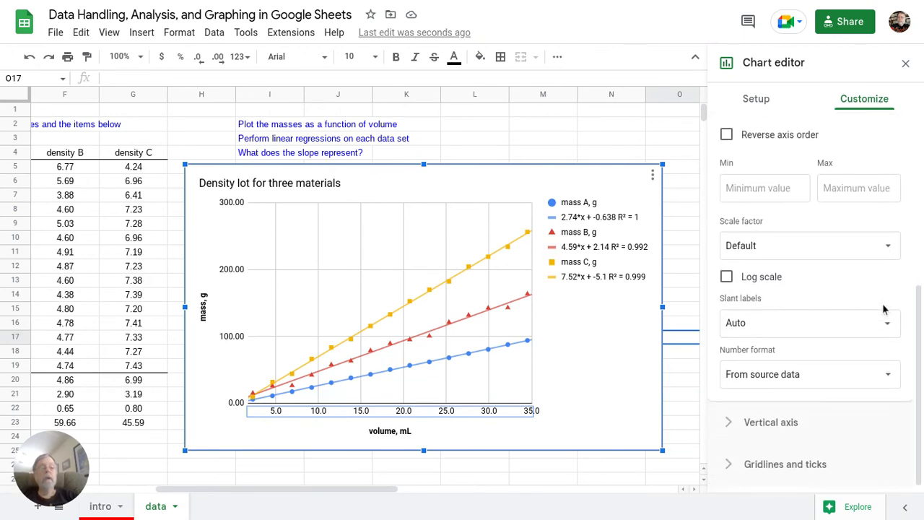
scroll(883, 309, up, 6)
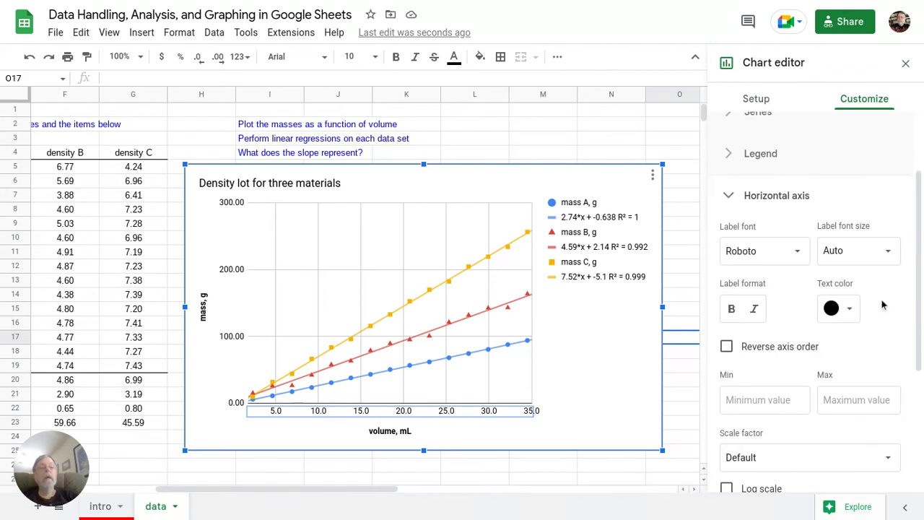
scroll(880, 302, up, 2)
scroll(862, 274, down, 5)
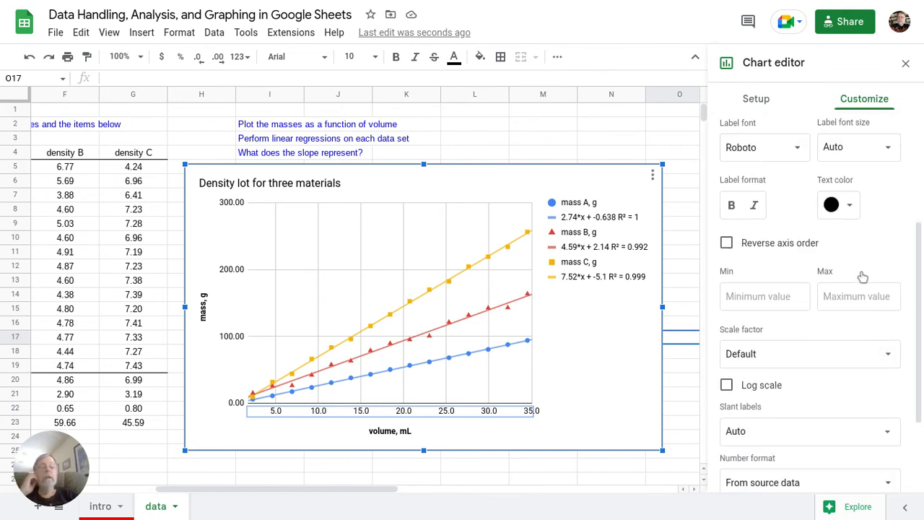
scroll(863, 275, up, 6)
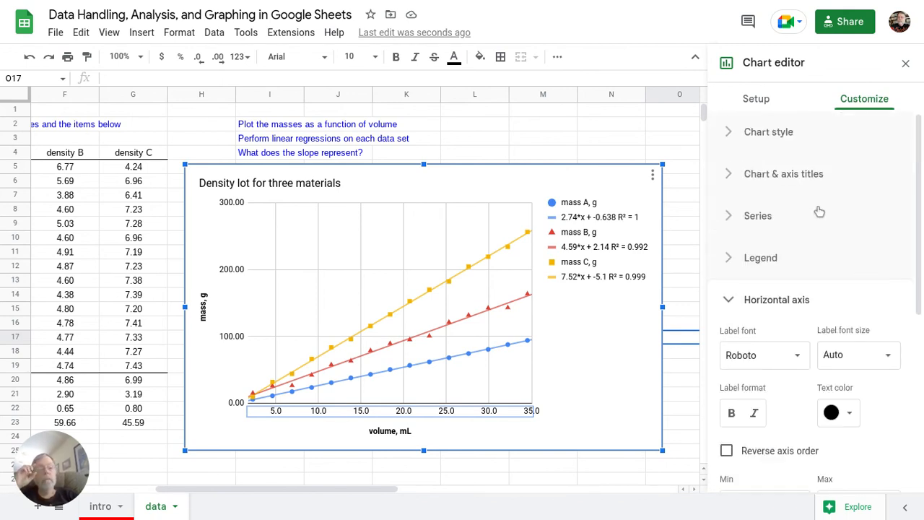
scroll(819, 211, down, 2)
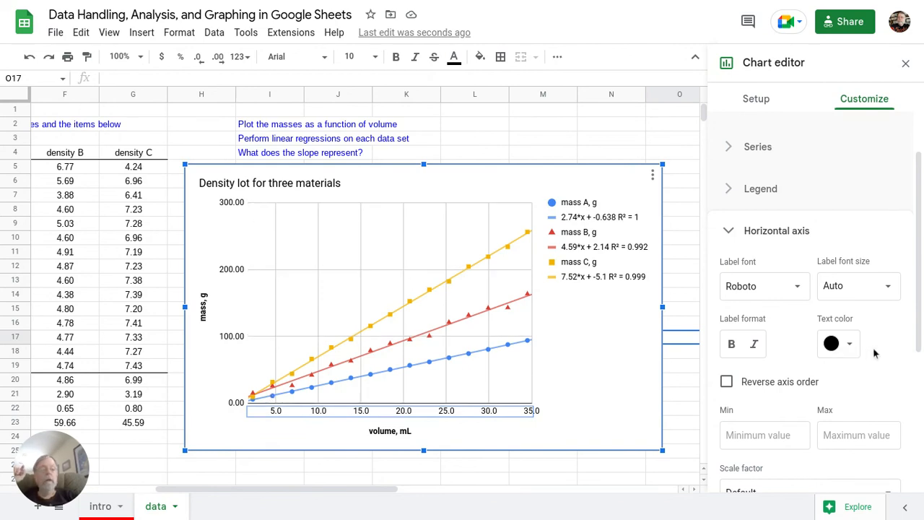
scroll(870, 353, down, 6)
scroll(874, 353, down, 1)
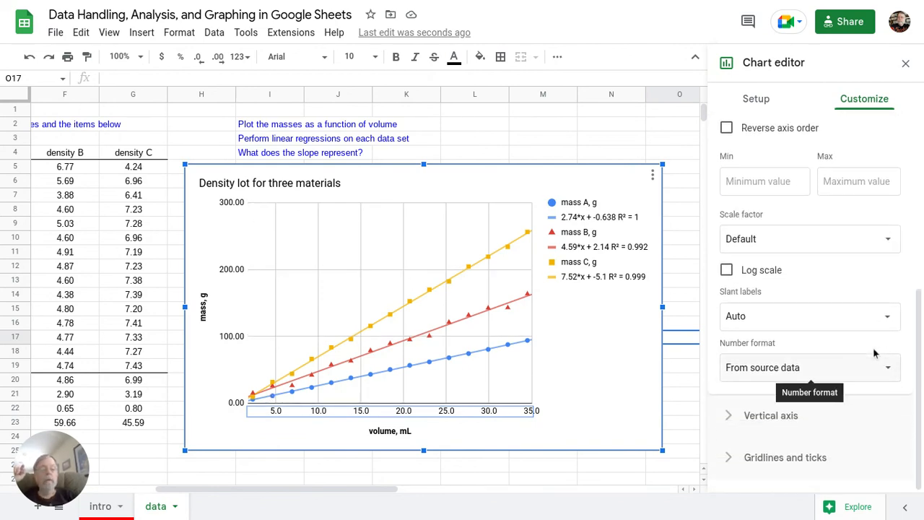
Step: Turn on Show axis line for the vertical axis and close the chart editor
click(754, 419)
scroll(830, 390, down, 3)
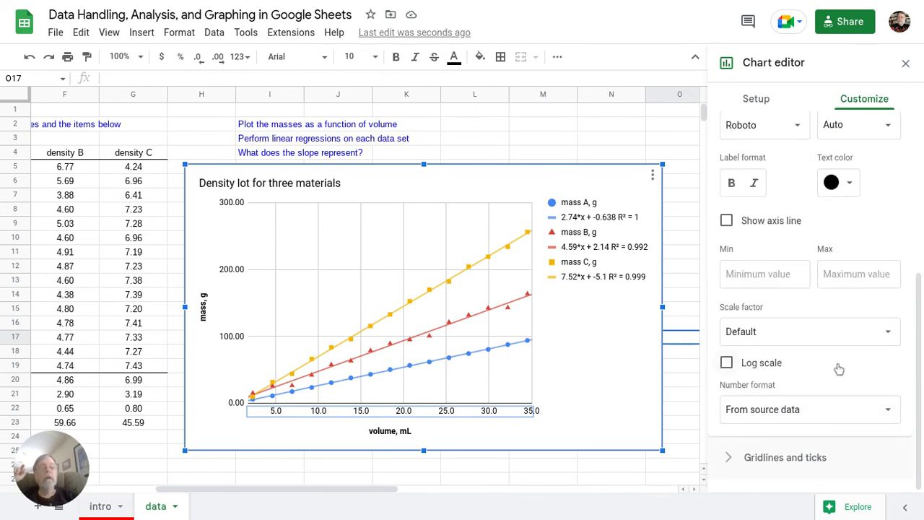
click(726, 221)
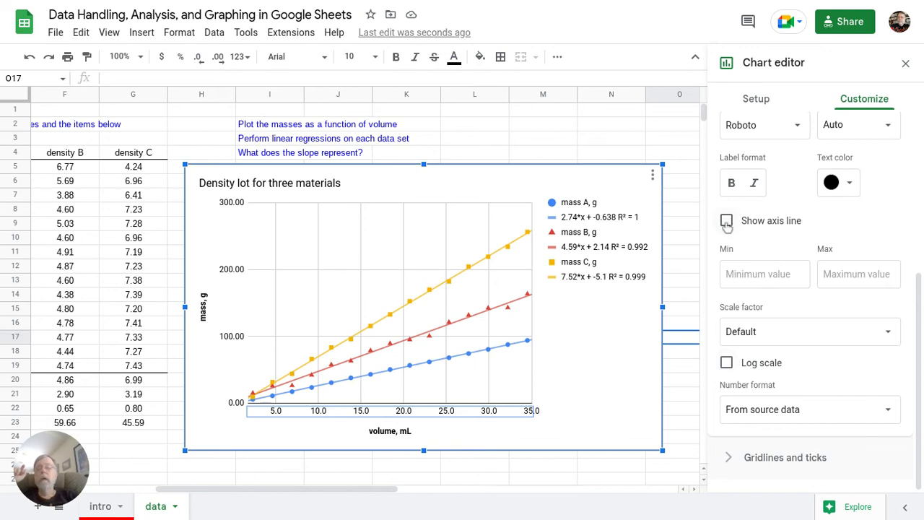
click(689, 398)
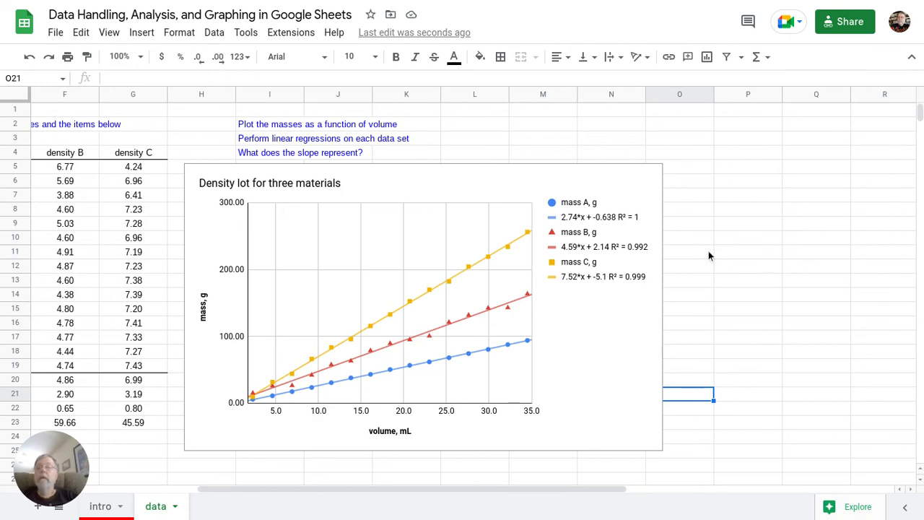
mouse_move(740, 515)
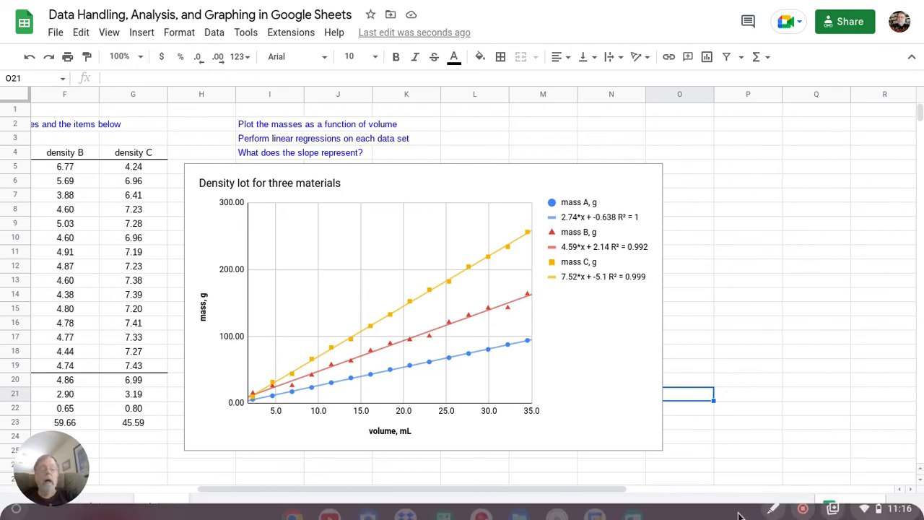